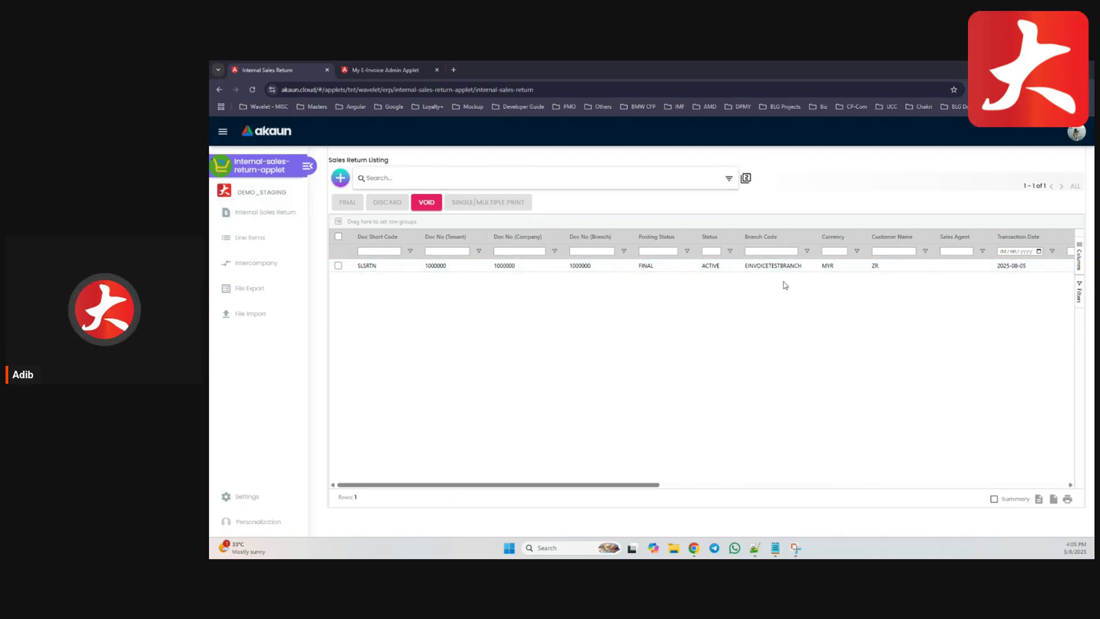
# Start a new internal sales return and look through its searches by customer, invoice and cashbill
pyautogui.click(340, 178)
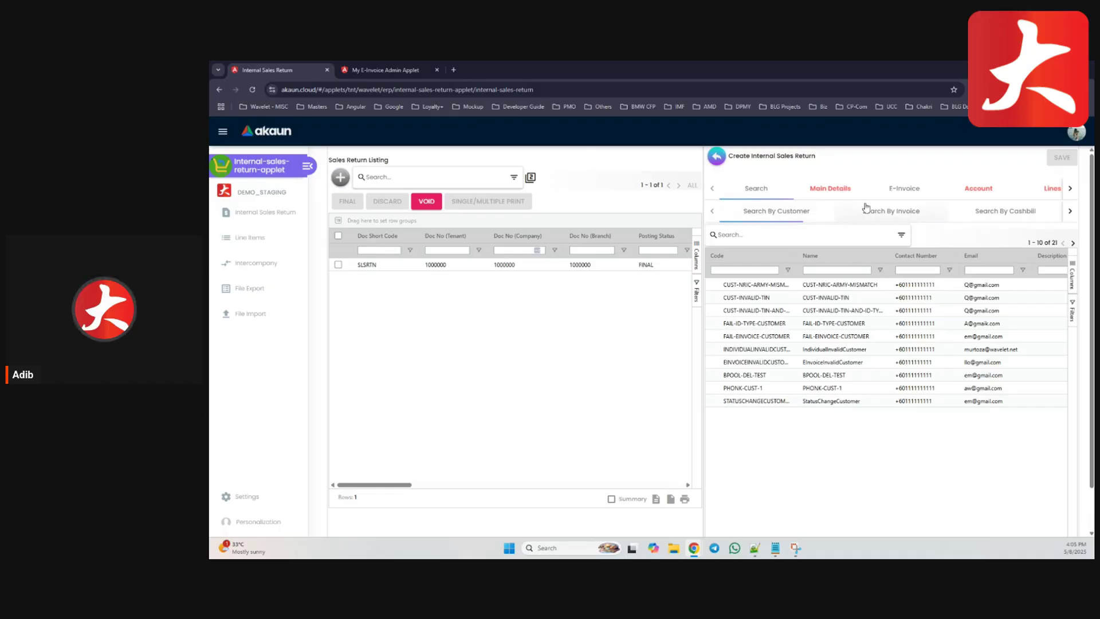
pyautogui.click(895, 211)
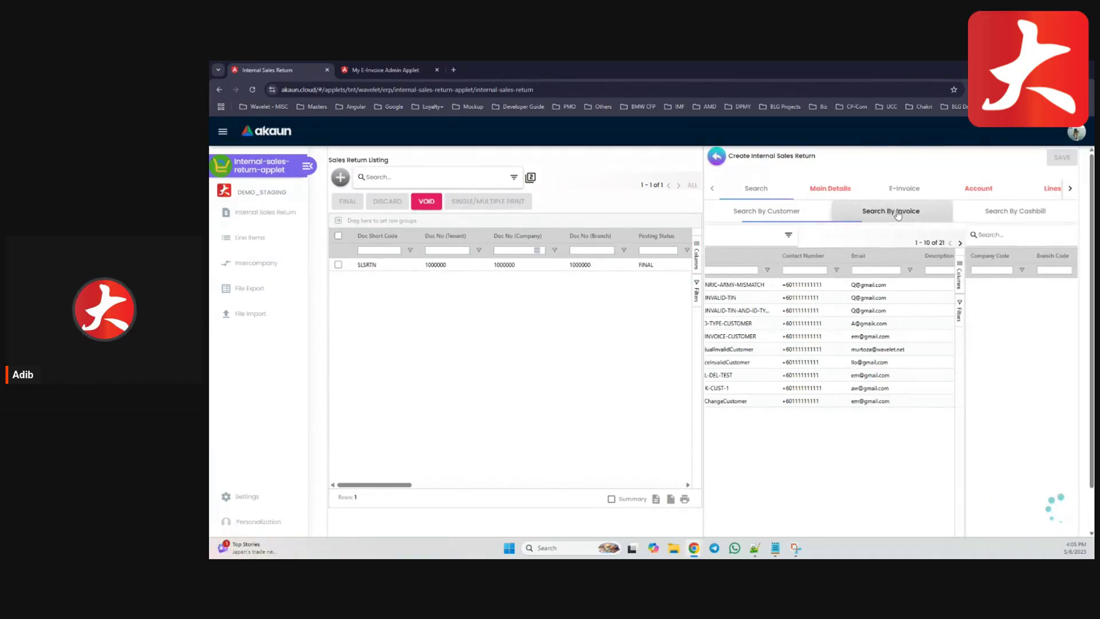
pyautogui.click(1009, 212)
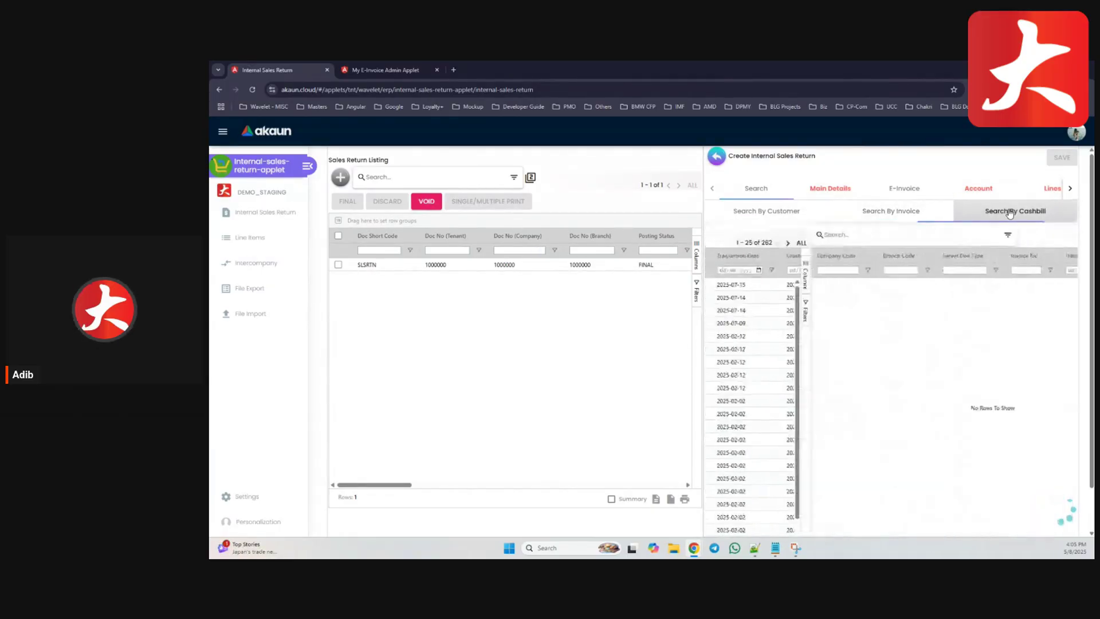
pyautogui.click(755, 221)
pyautogui.click(904, 211)
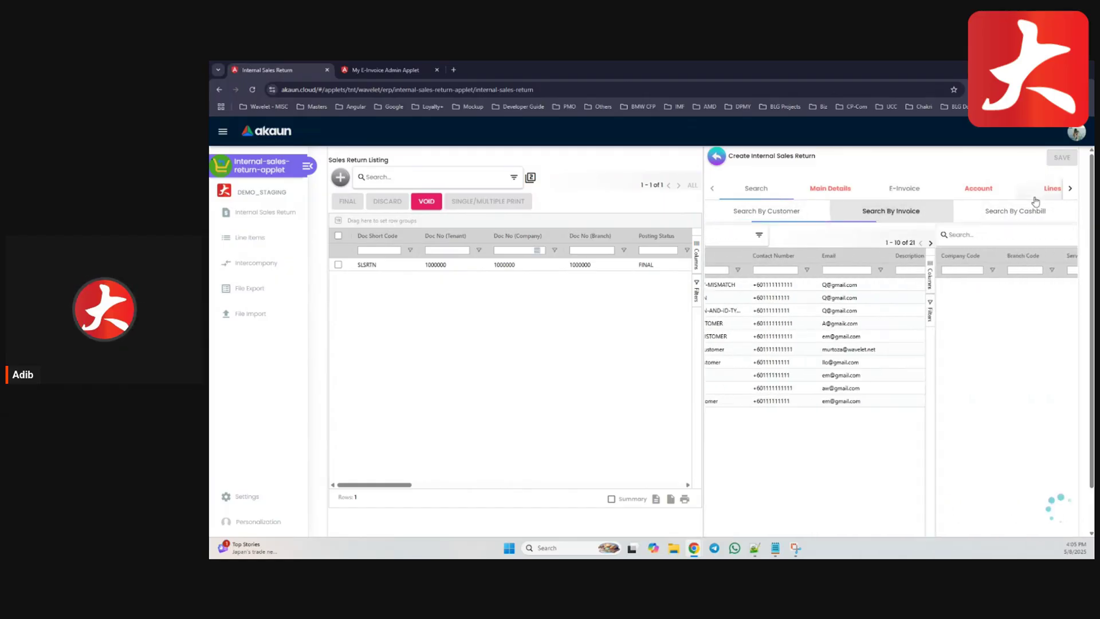
pyautogui.click(1030, 210)
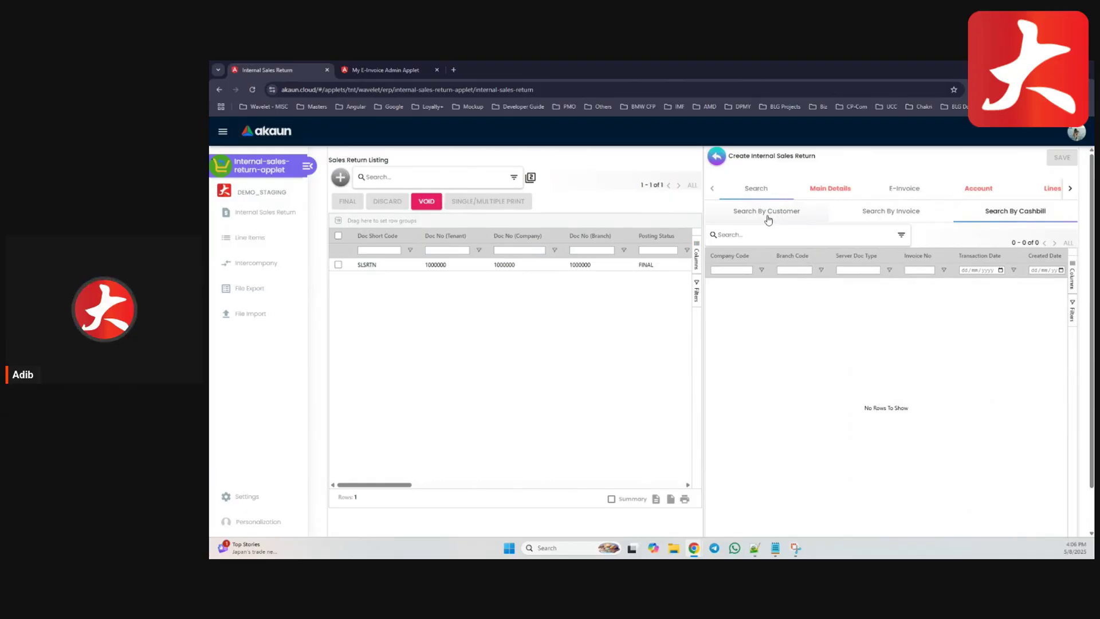
pyautogui.click(865, 216)
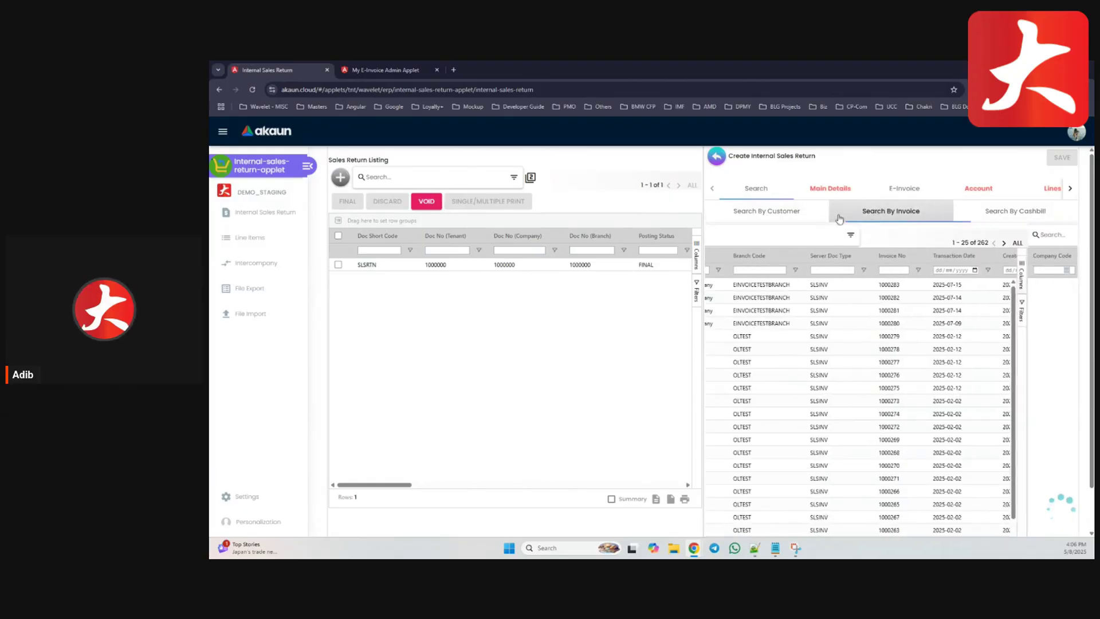
pyautogui.click(783, 213)
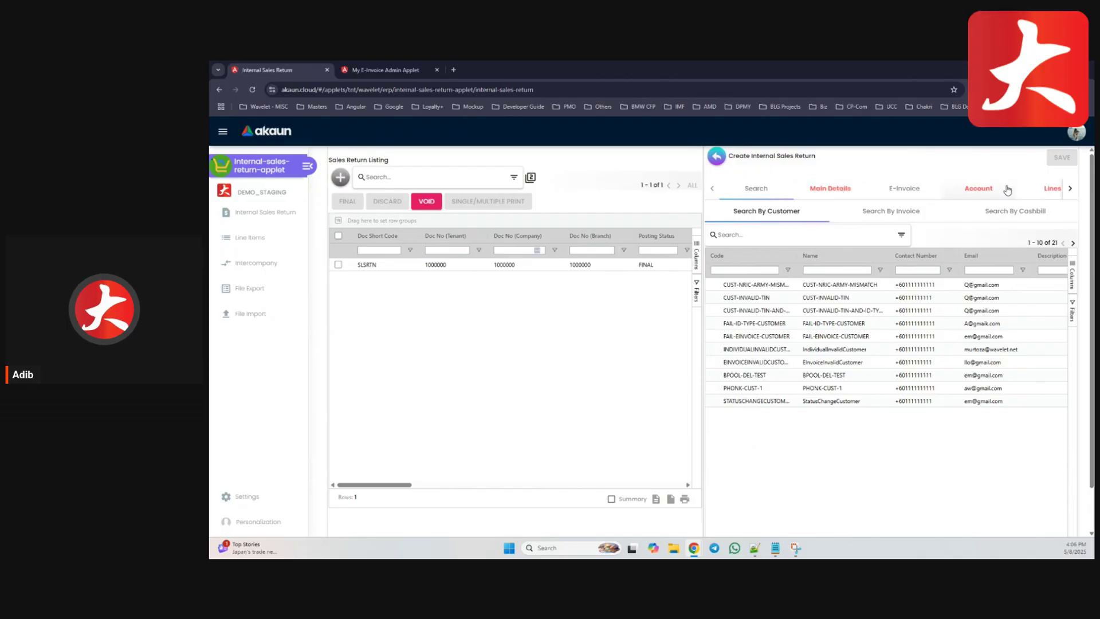
# Set the branch in the sales return's main details to EINVOICETESTBRANCH
pyautogui.click(842, 195)
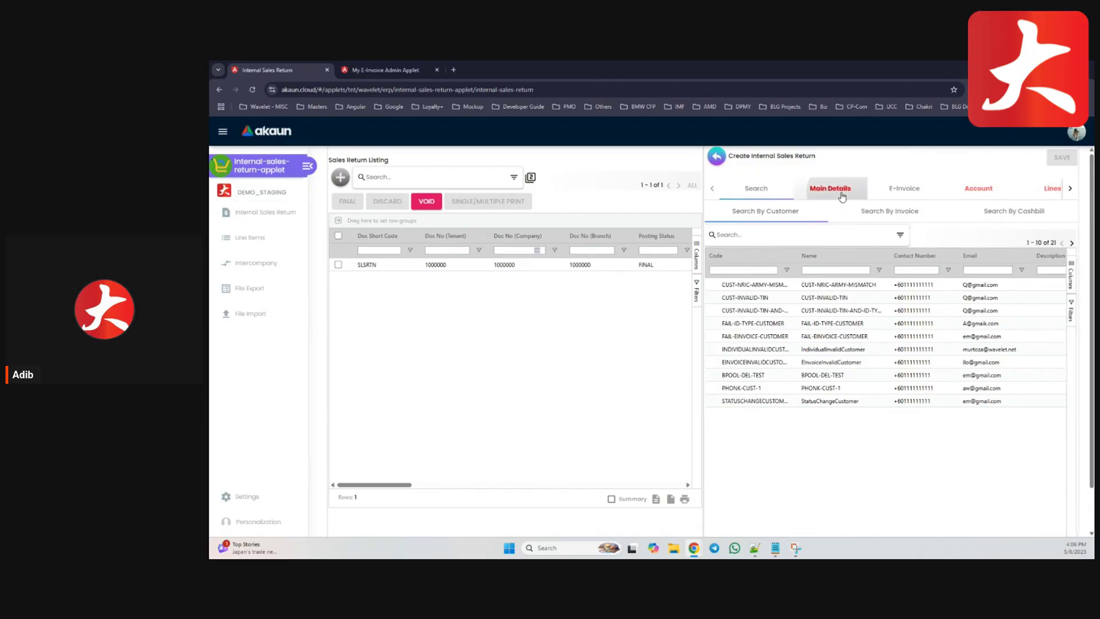
pyautogui.scroll(-5, 870, 268)
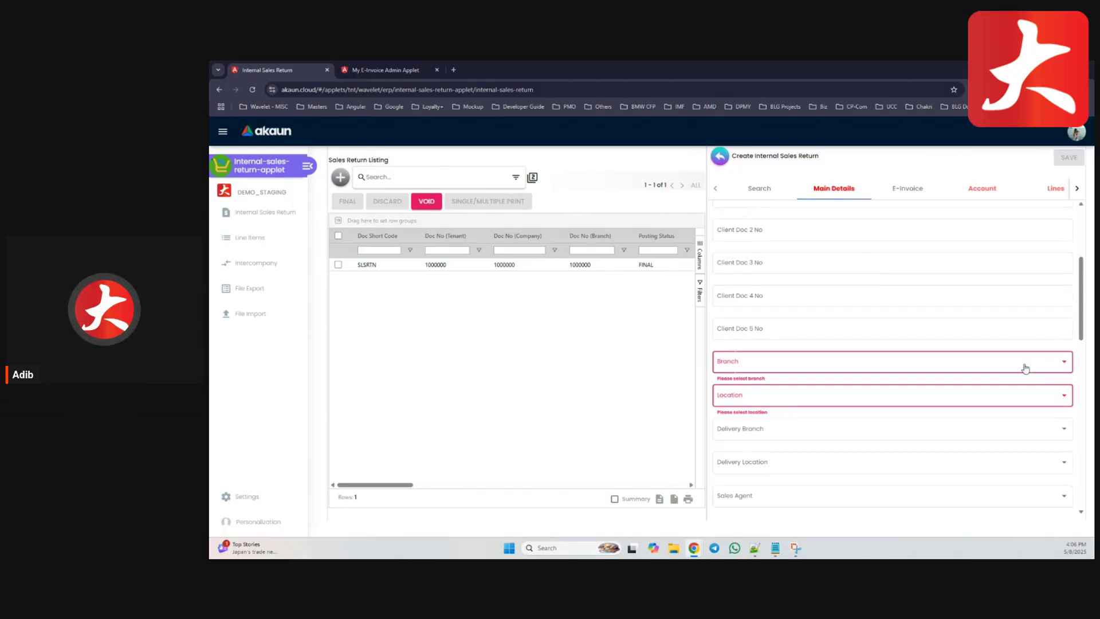
pyautogui.scroll(-2, 938, 392)
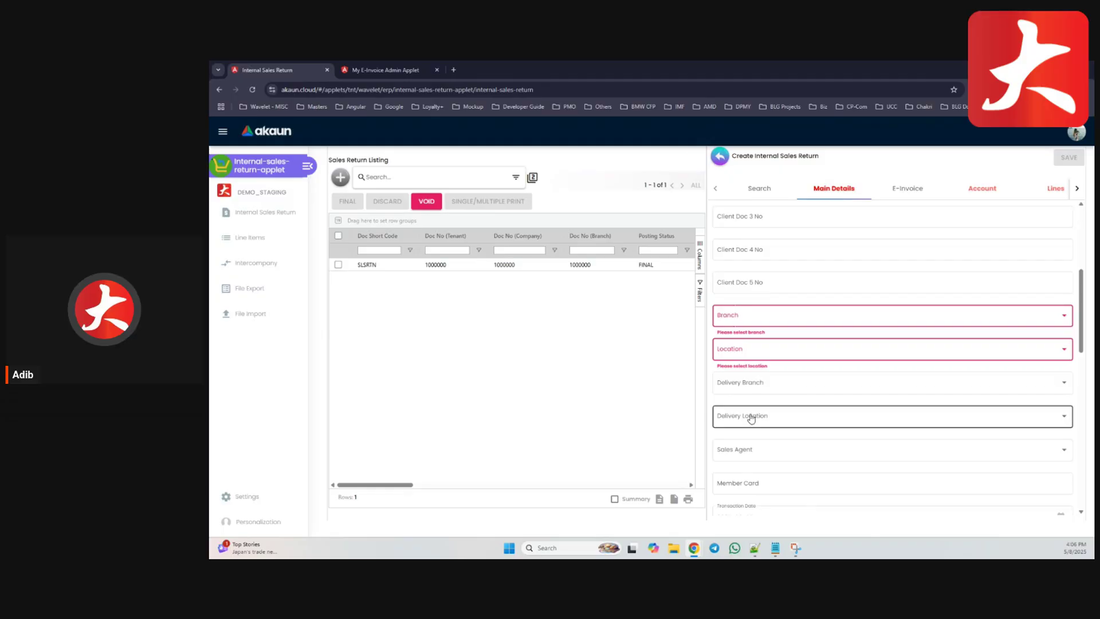
pyautogui.click(1063, 315)
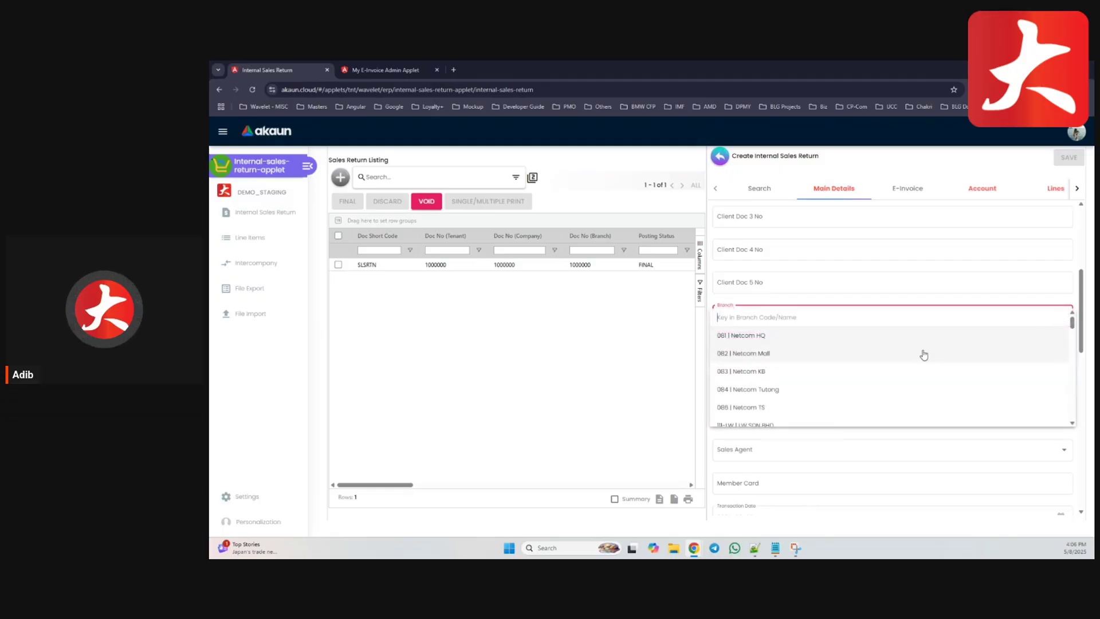
pyautogui.write('ei')
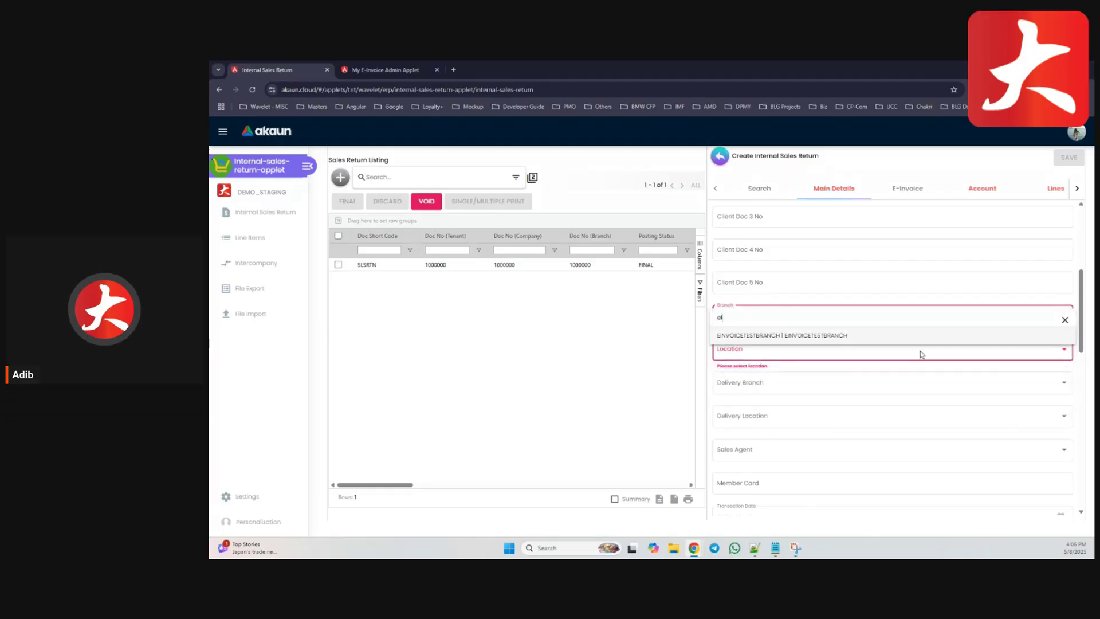
pyautogui.click(840, 336)
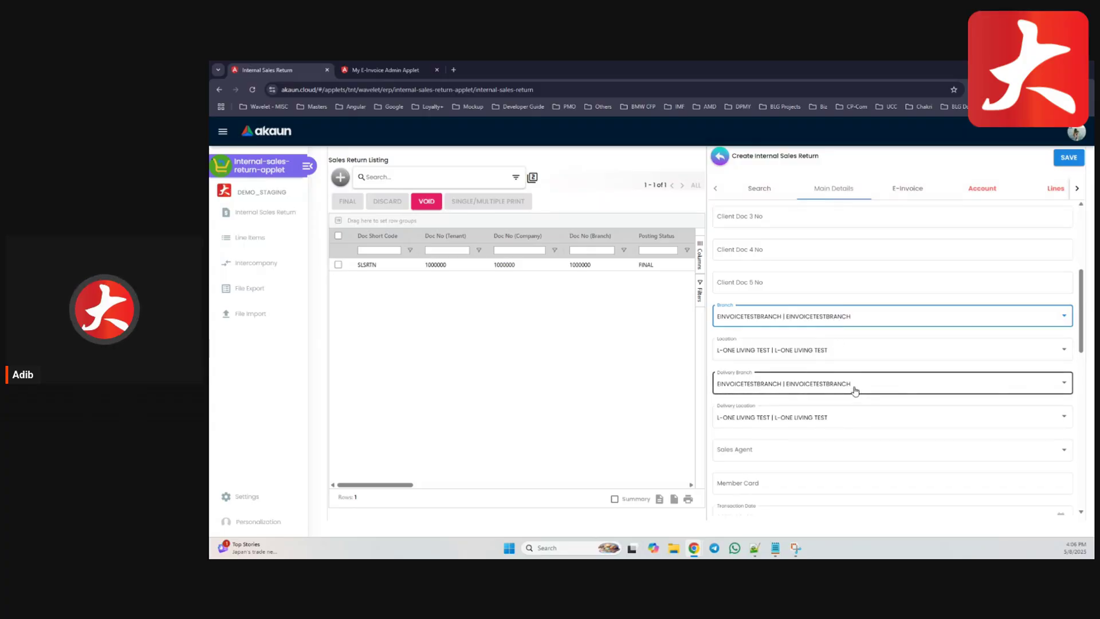
# Assign a sales agent to the return in its main details
pyautogui.scroll(-1, 849, 386)
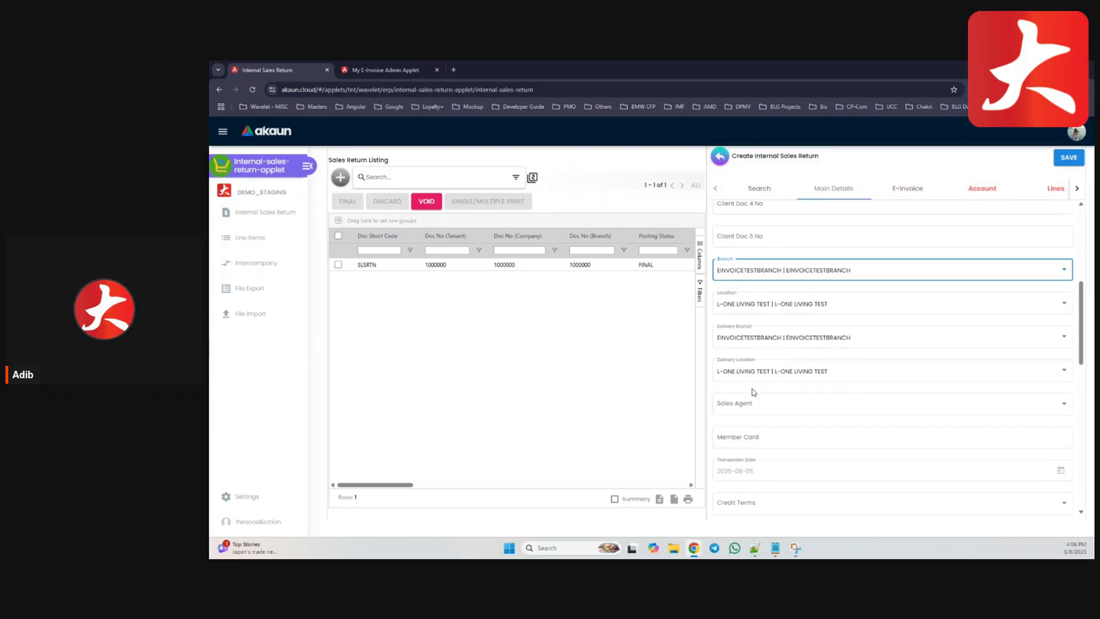
pyautogui.click(913, 404)
pyautogui.click(811, 430)
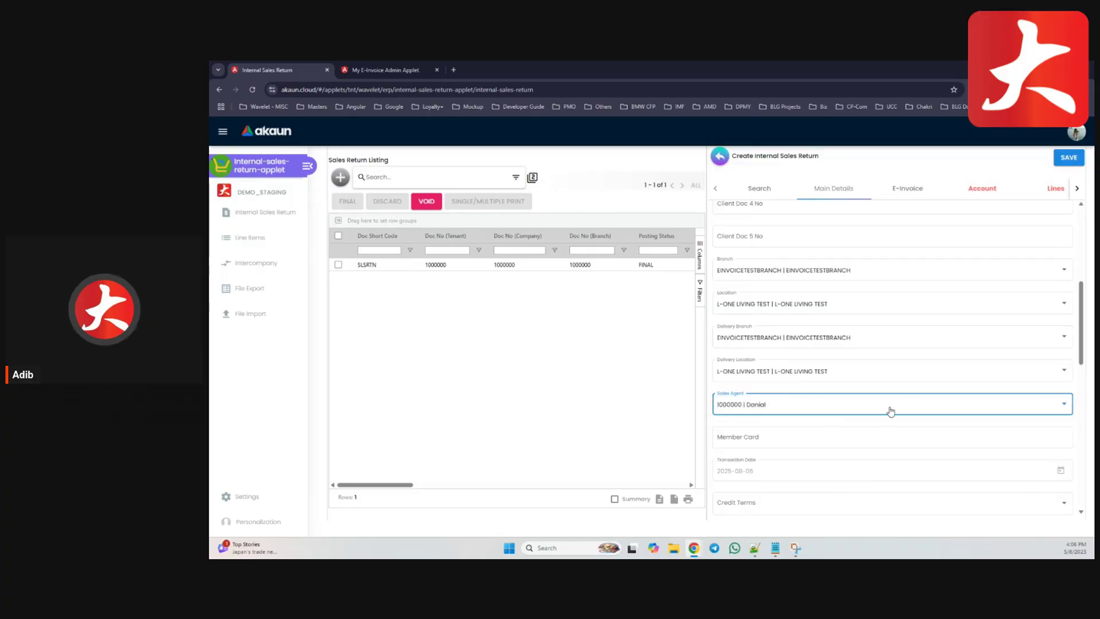
# Enter INV-10040 as the return's reference and check the available reason options
pyautogui.scroll(-3, 874, 414)
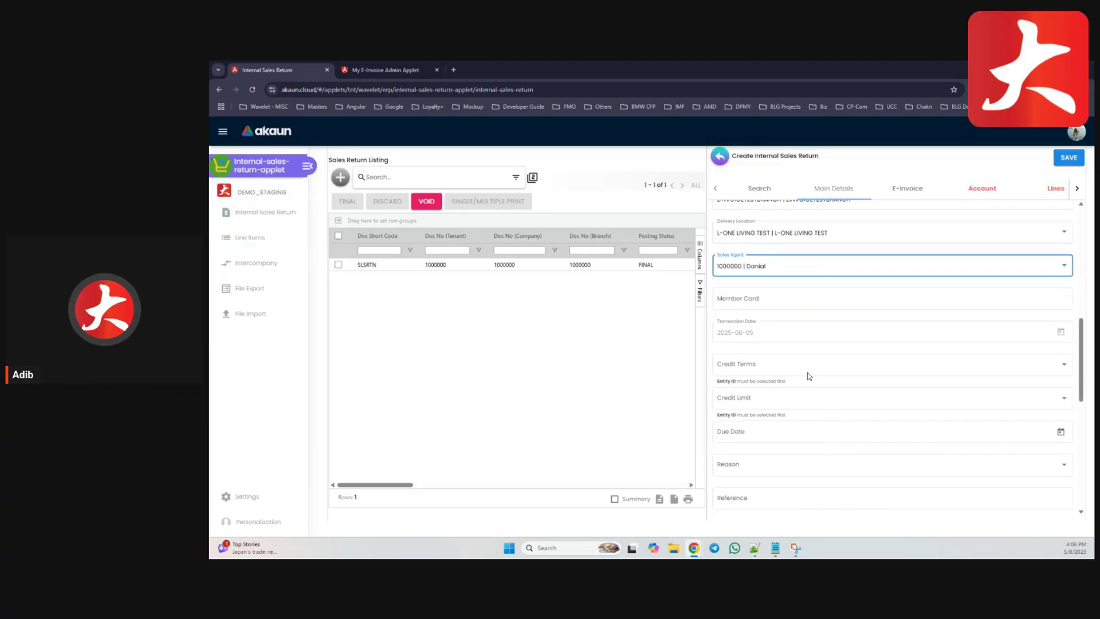
pyautogui.scroll(-2, 815, 432)
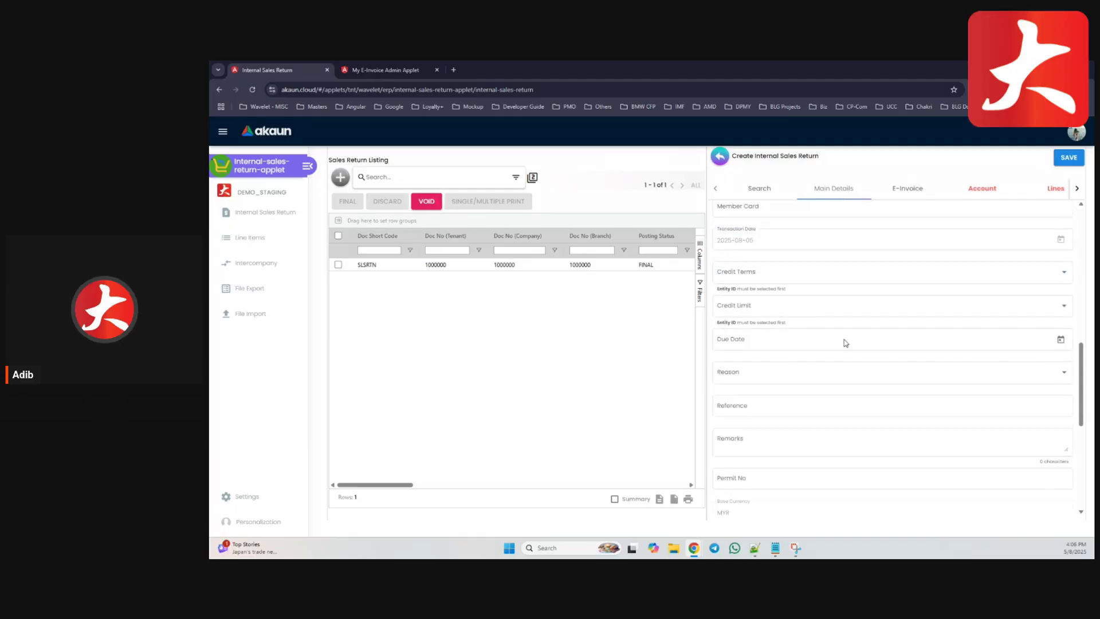
pyautogui.click(764, 405)
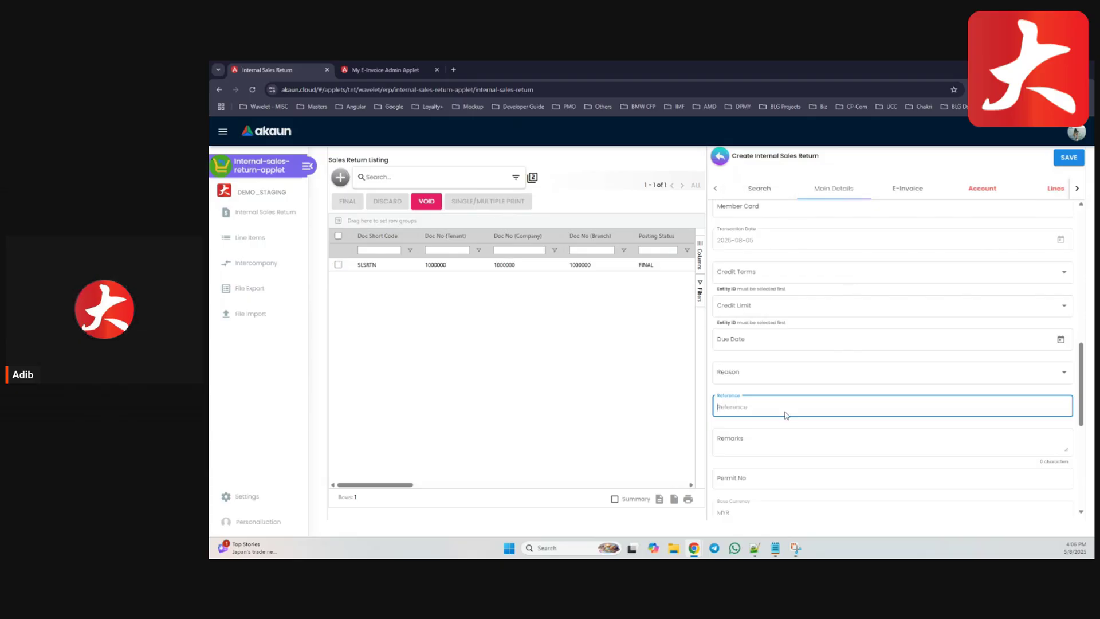
pyautogui.write('INV-100')
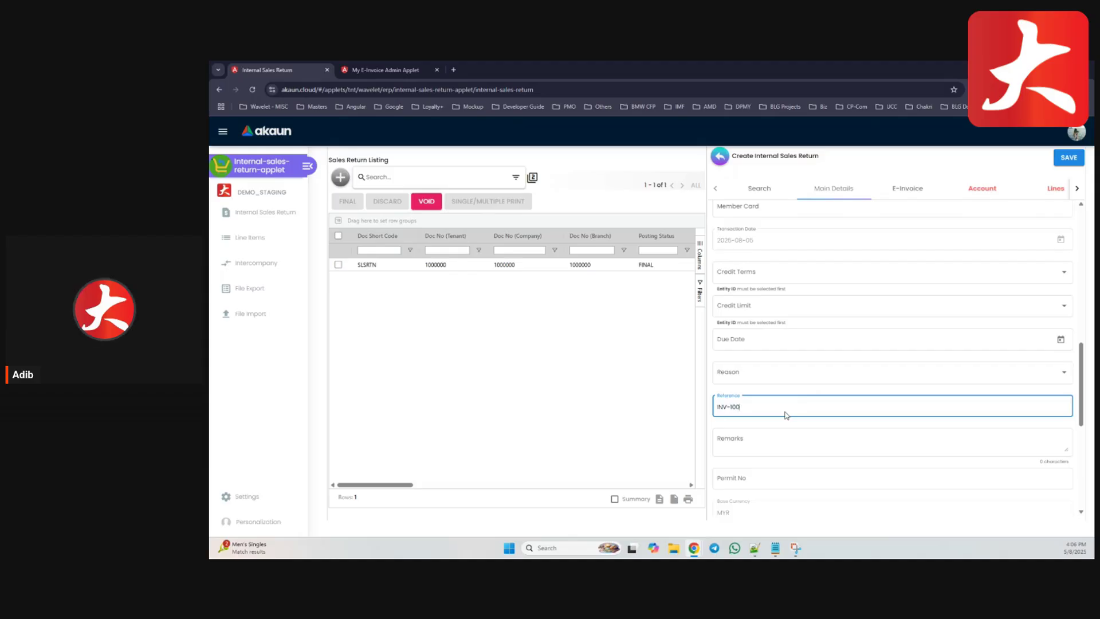
pyautogui.write('40')
pyautogui.click(796, 379)
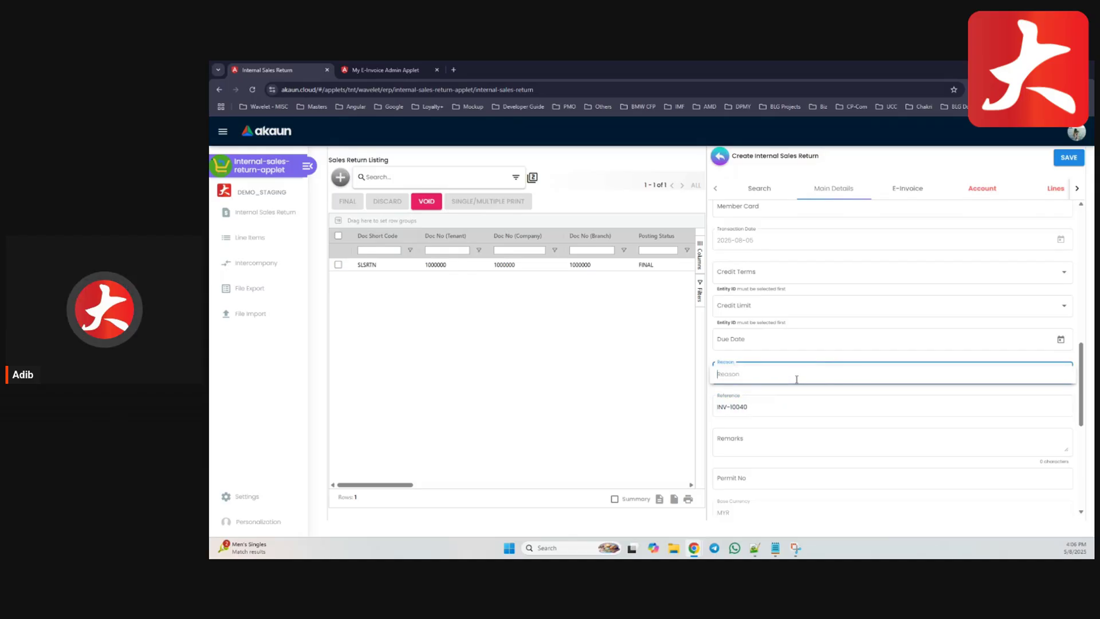
pyautogui.click(768, 368)
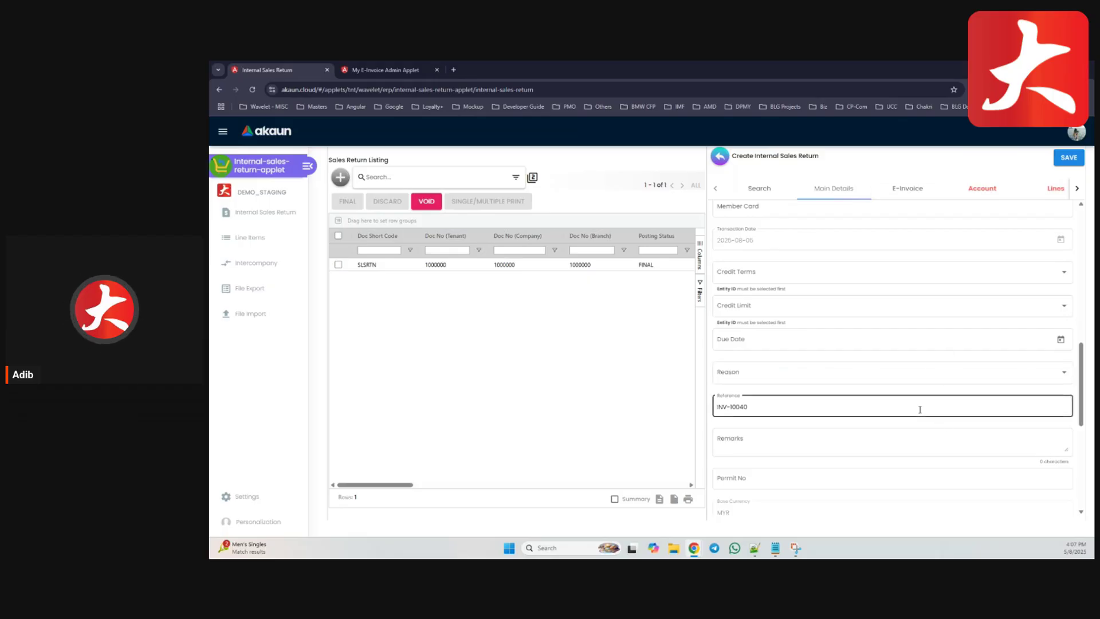
pyautogui.scroll(-2, 928, 406)
pyautogui.scroll(3, 916, 372)
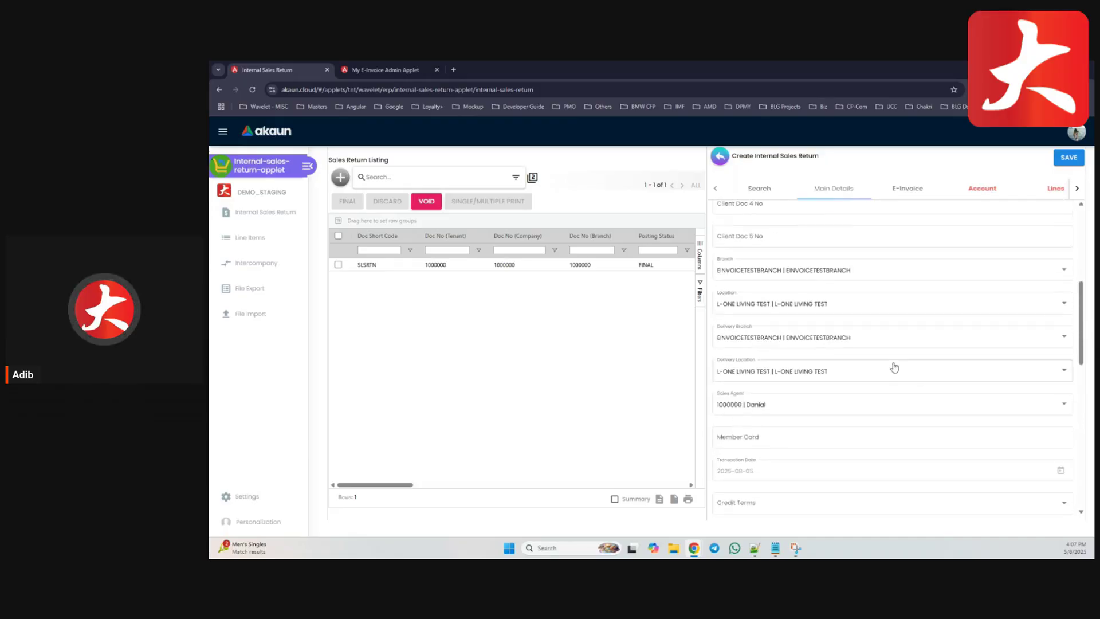
# Link e-invoice 1000209 as the original e-invoice reference of the sales return
pyautogui.click(903, 194)
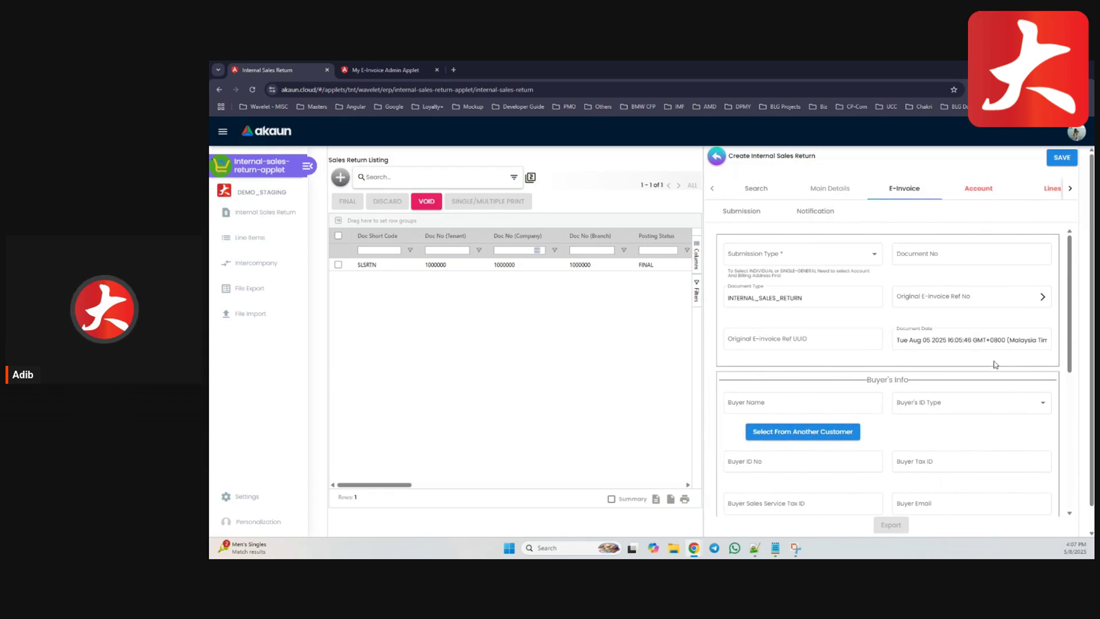
pyautogui.click(1041, 297)
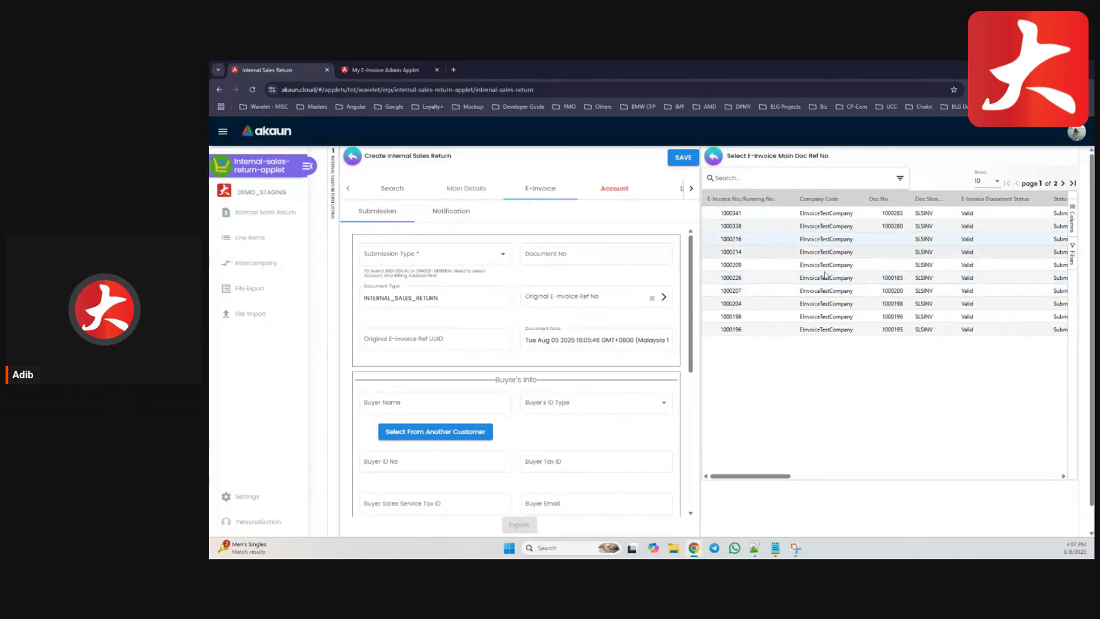
pyautogui.click(738, 265)
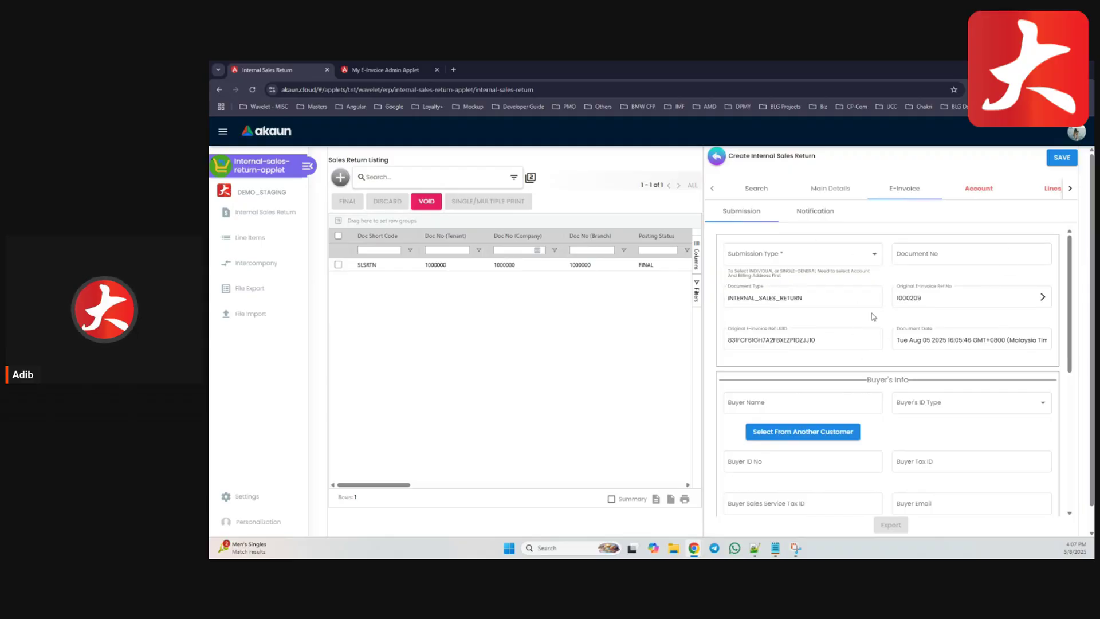
# Search the customers by code ZR and select that customer as the return's account entity
pyautogui.click(980, 191)
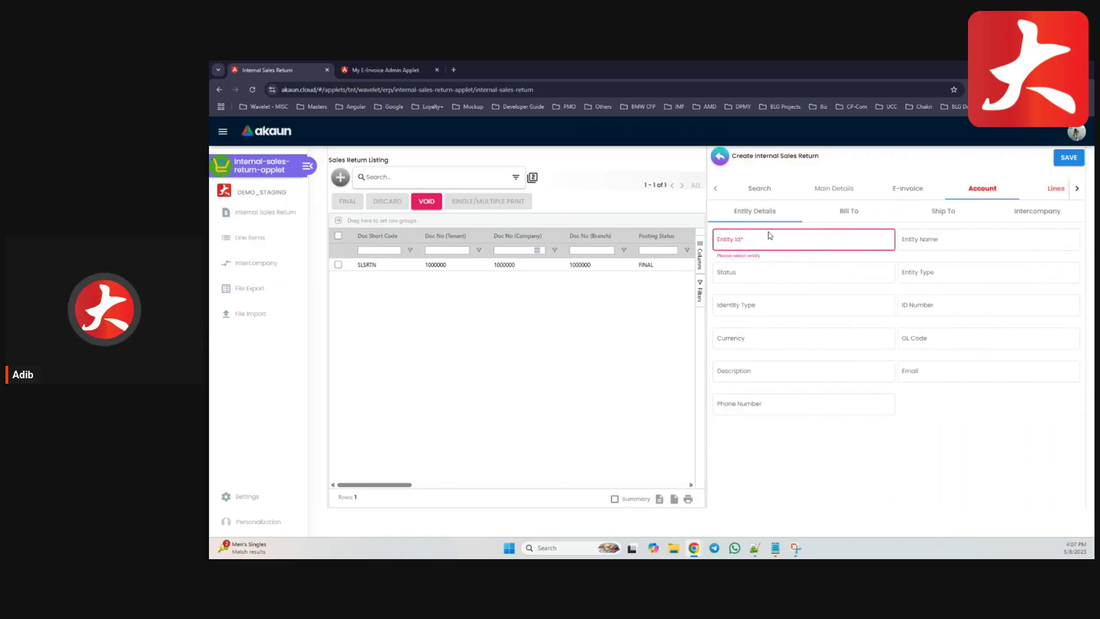
pyautogui.click(764, 245)
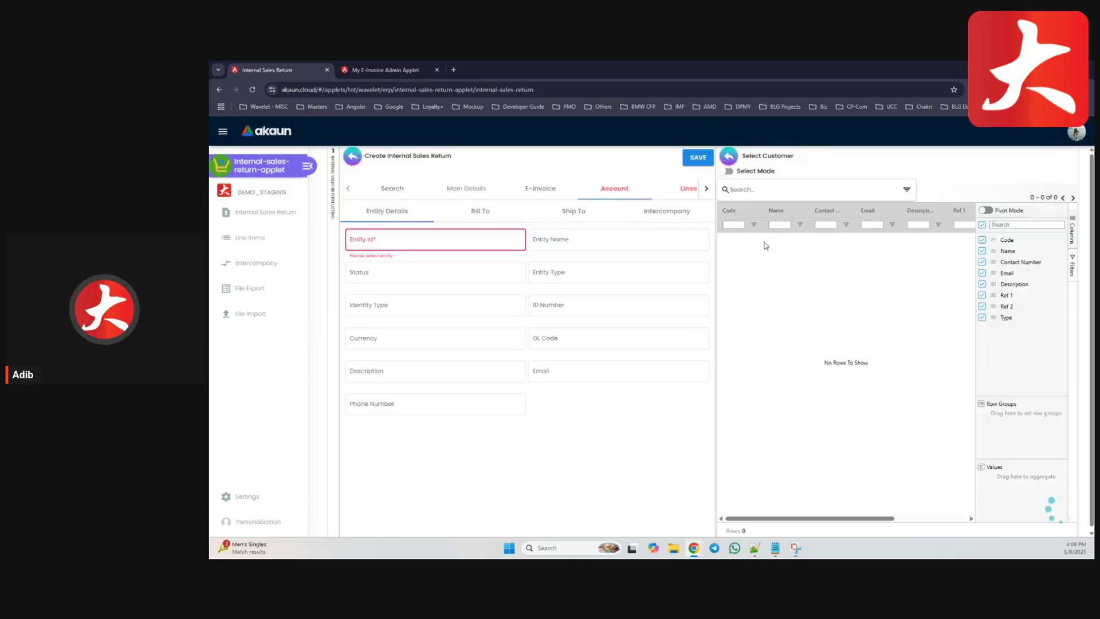
pyautogui.click(816, 190)
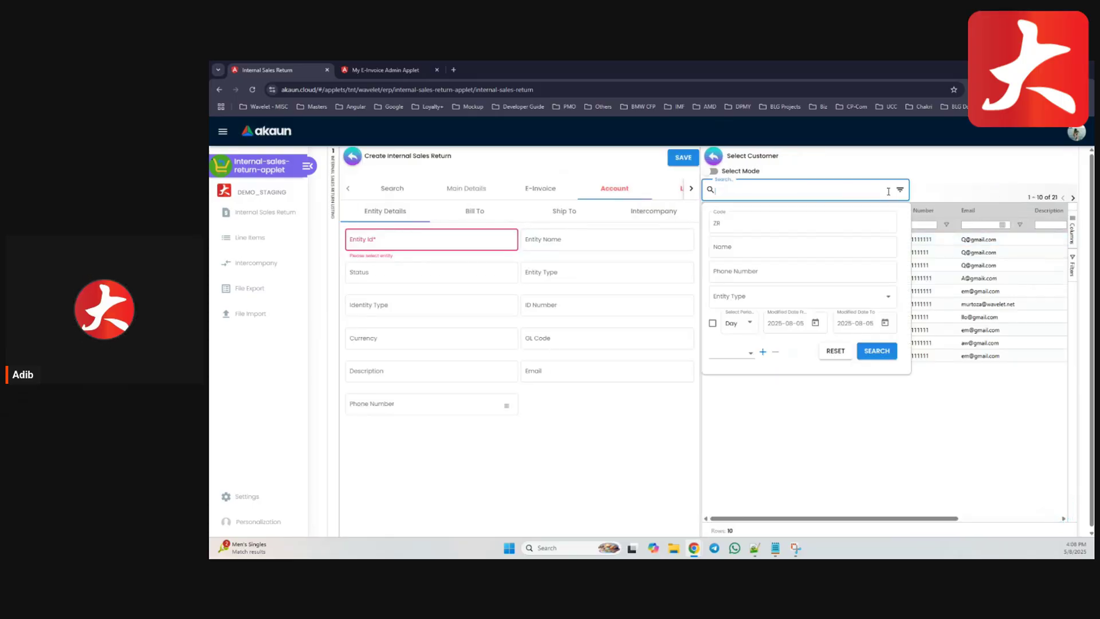
pyautogui.click(771, 223)
pyautogui.write('ZR')
pyautogui.click(876, 351)
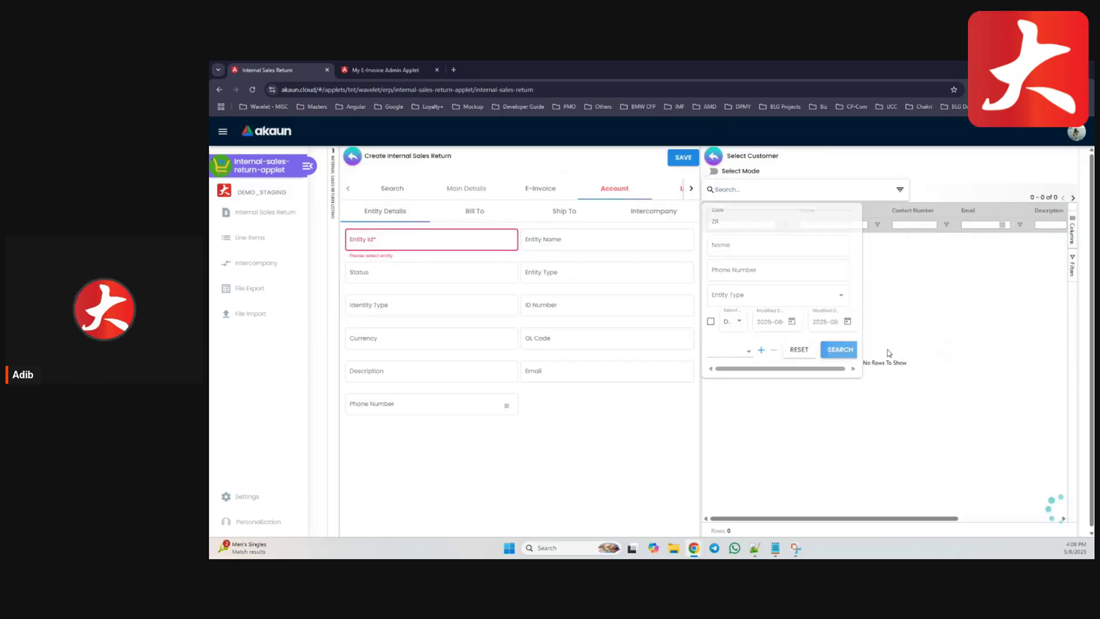
pyautogui.click(731, 245)
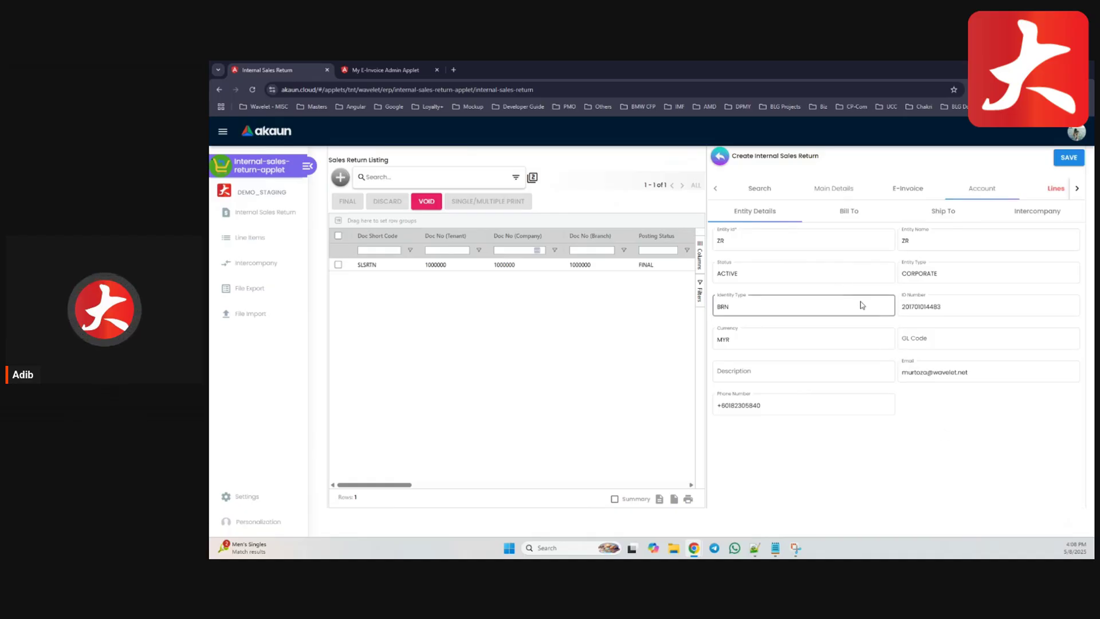
# Choose the computer equipment item CPU as a new line of the sales return
pyautogui.click(1055, 187)
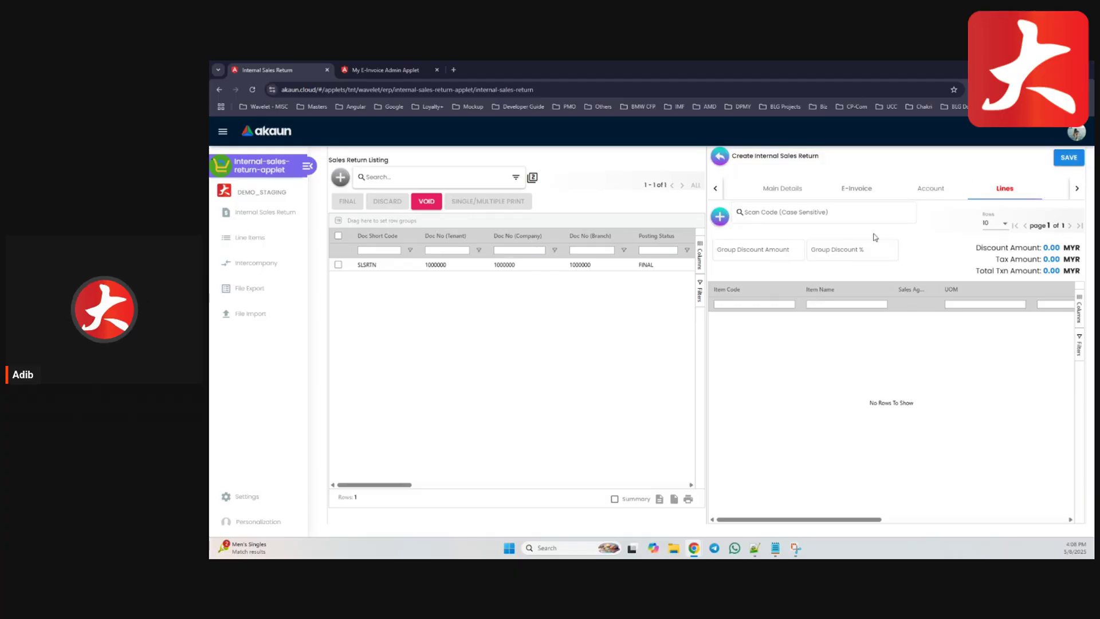
pyautogui.click(720, 218)
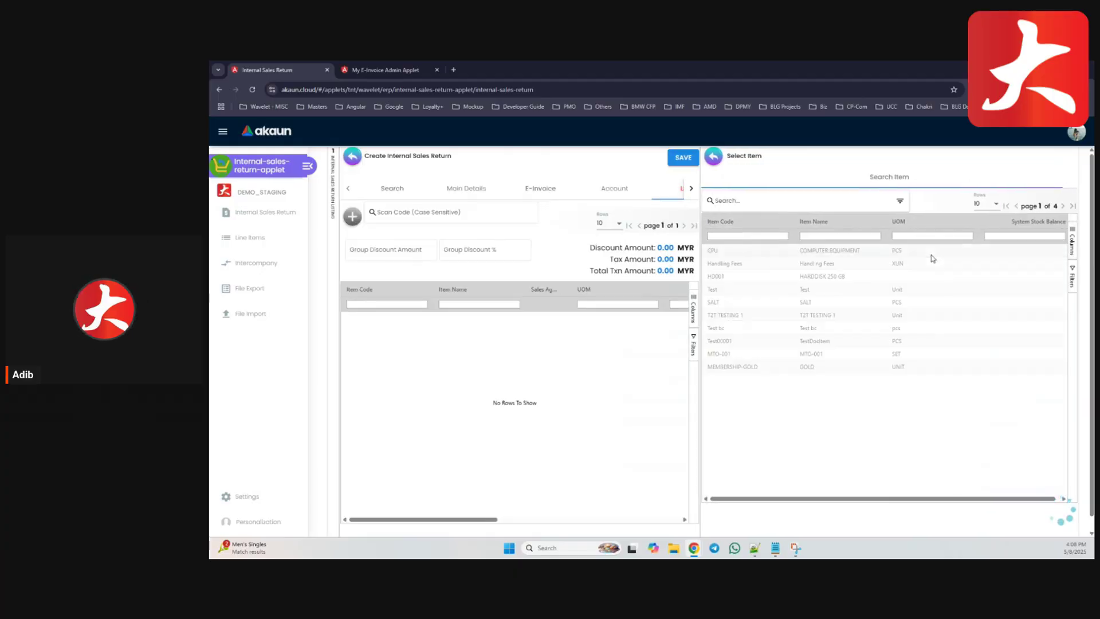
pyautogui.click(737, 254)
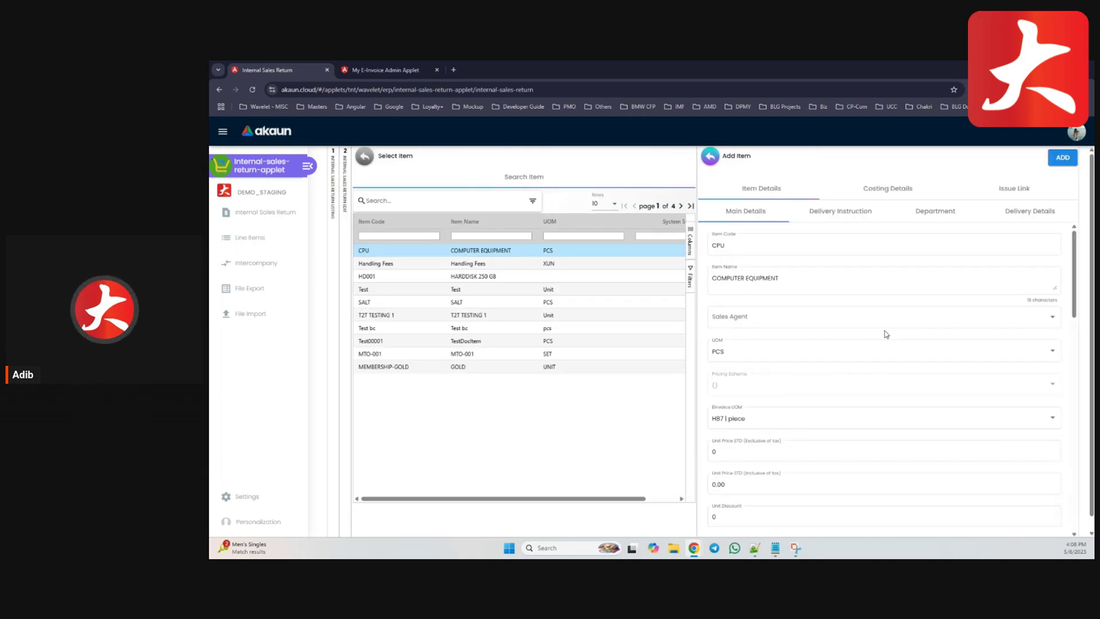
# Set the CPU line's e-invoice tax type to 01 | Sales Tax and its SST code to SRS8
pyautogui.scroll(-1, 790, 315)
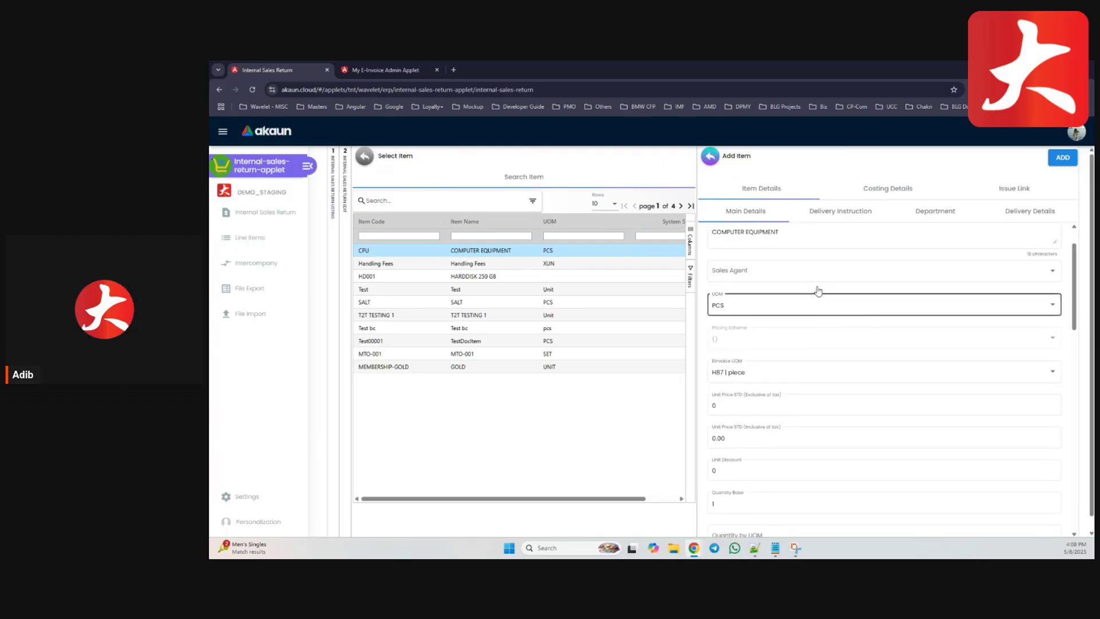
pyautogui.scroll(-1, 859, 308)
pyautogui.scroll(-2, 854, 308)
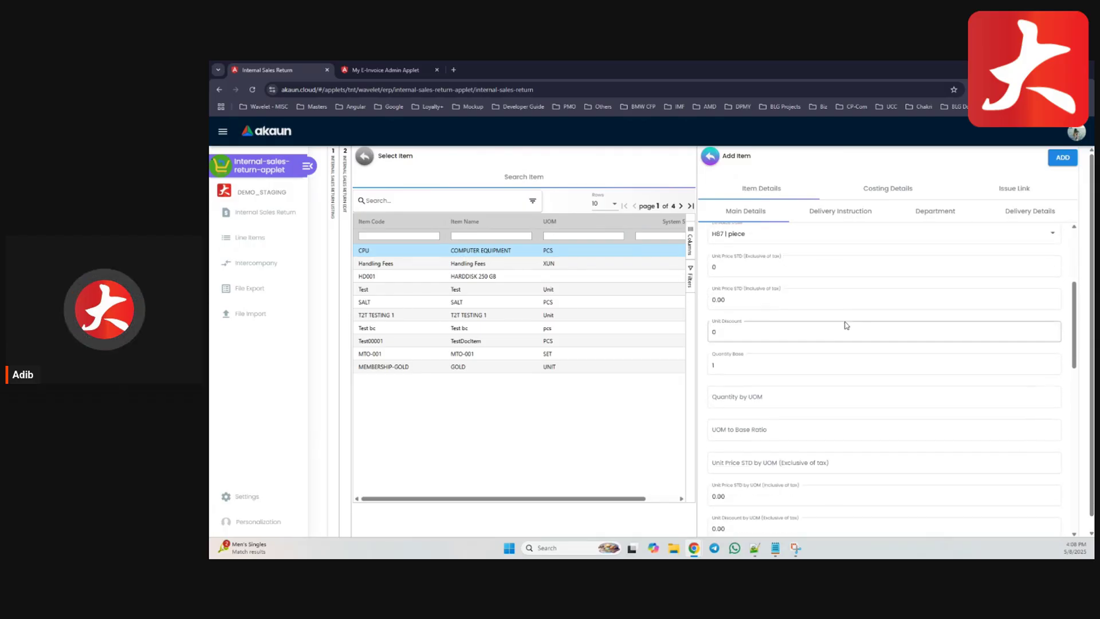
pyautogui.scroll(-2, 910, 384)
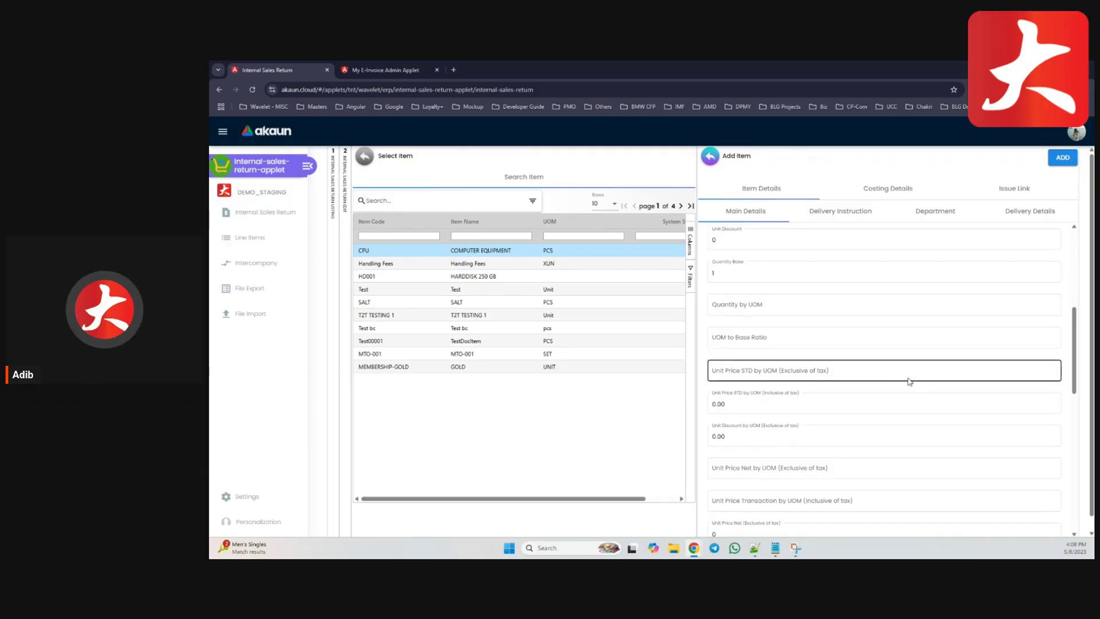
pyautogui.scroll(-8, 910, 380)
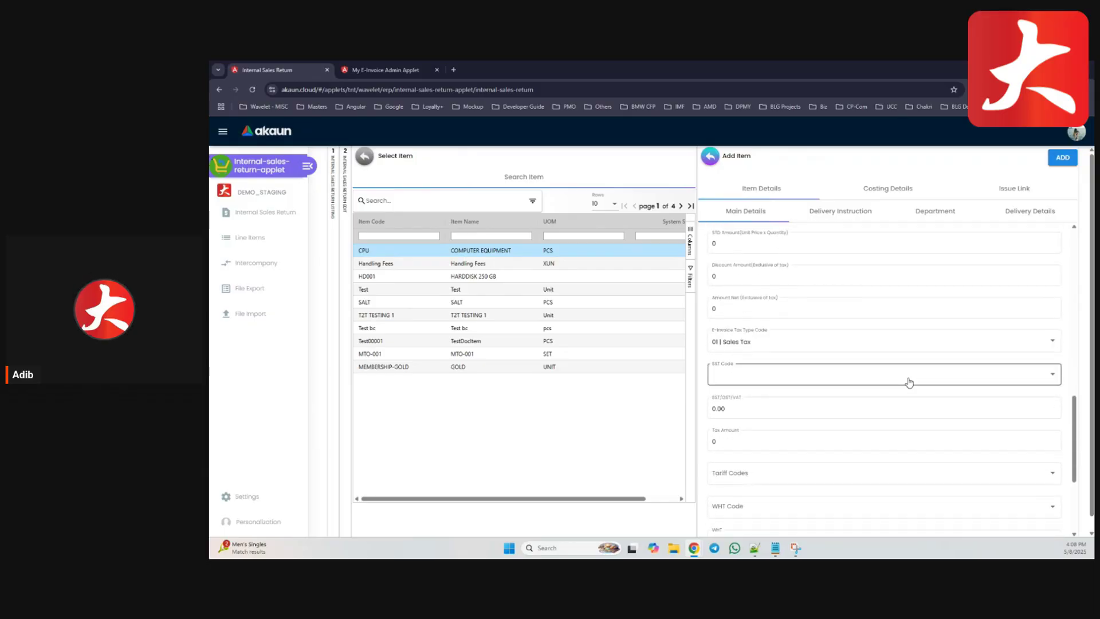
pyautogui.click(794, 344)
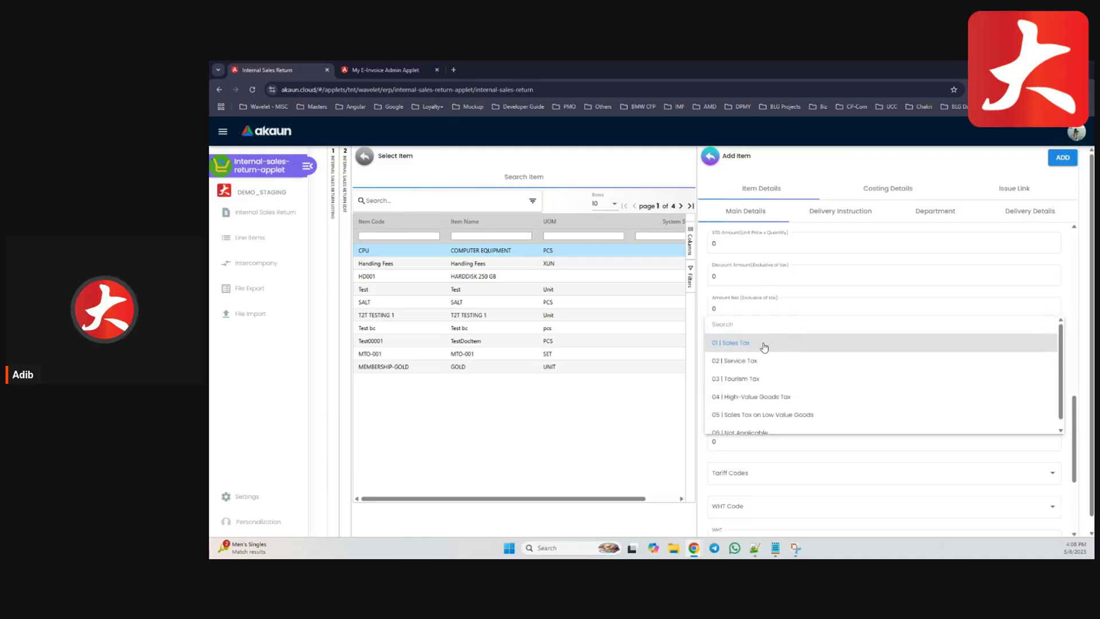
pyautogui.click(763, 343)
pyautogui.click(764, 373)
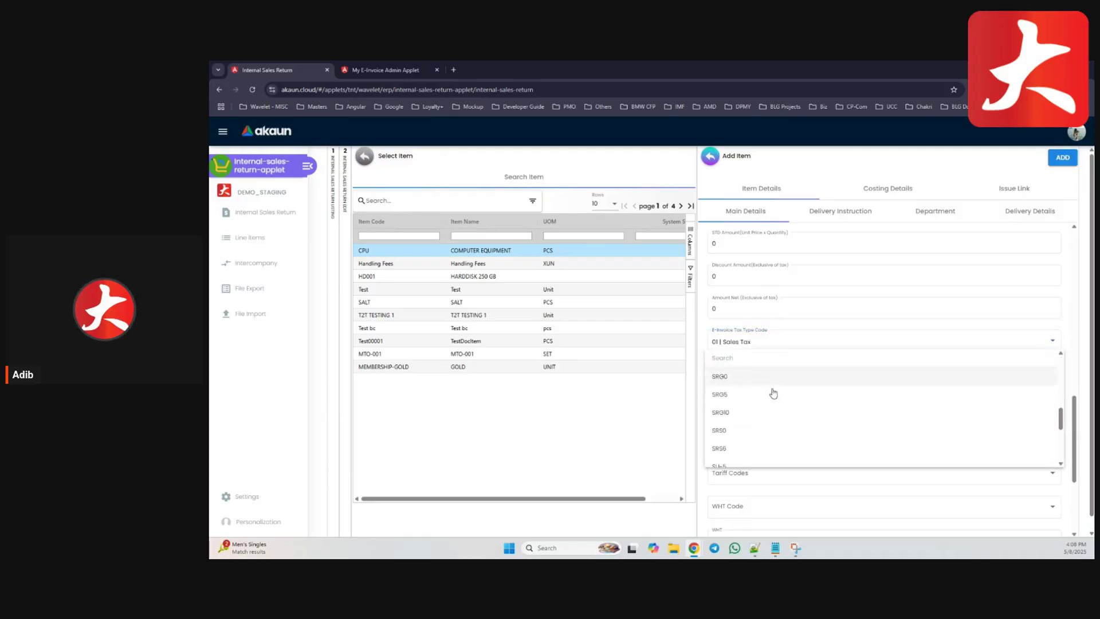
pyautogui.scroll(-1, 761, 435)
pyautogui.click(757, 458)
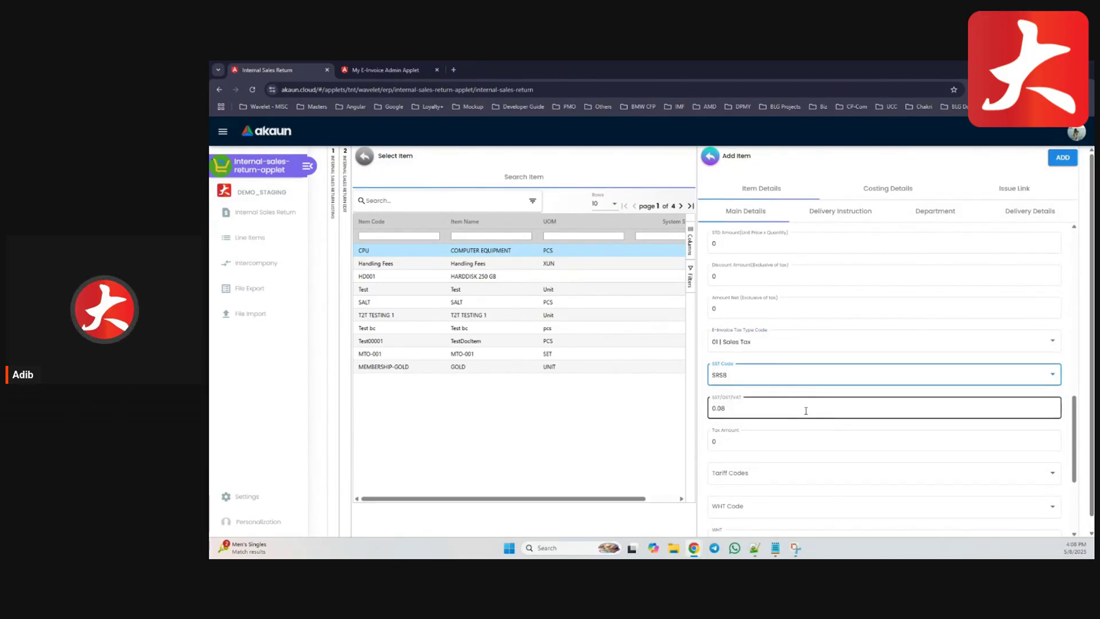
# Set the CPU line's transaction amount to 300 and add the item to the return
pyautogui.scroll(-5, 824, 431)
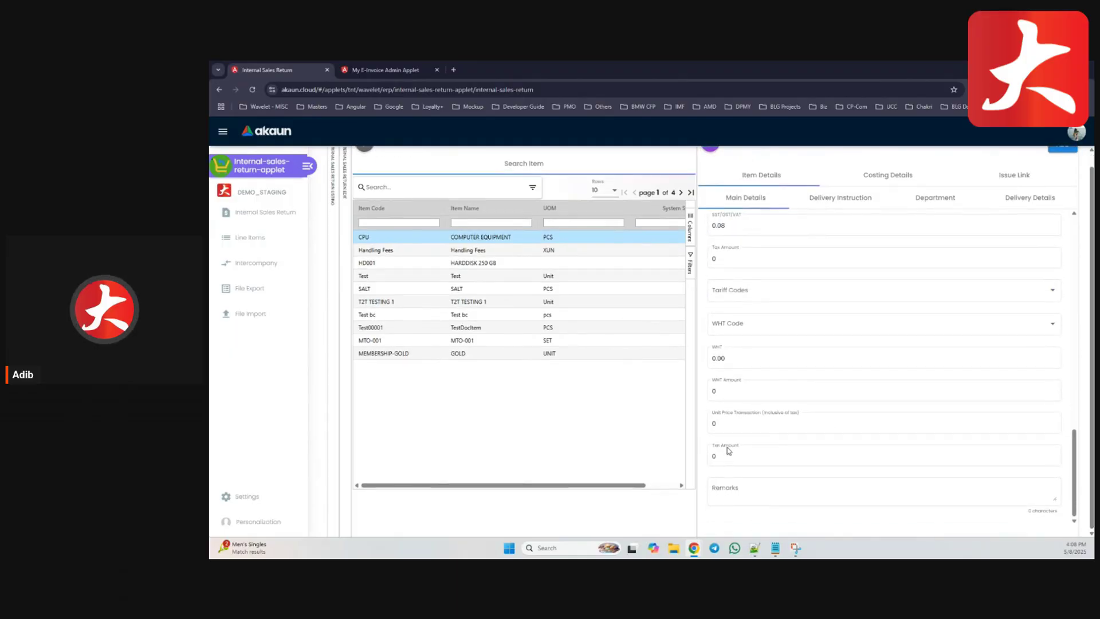
pyautogui.click(719, 456)
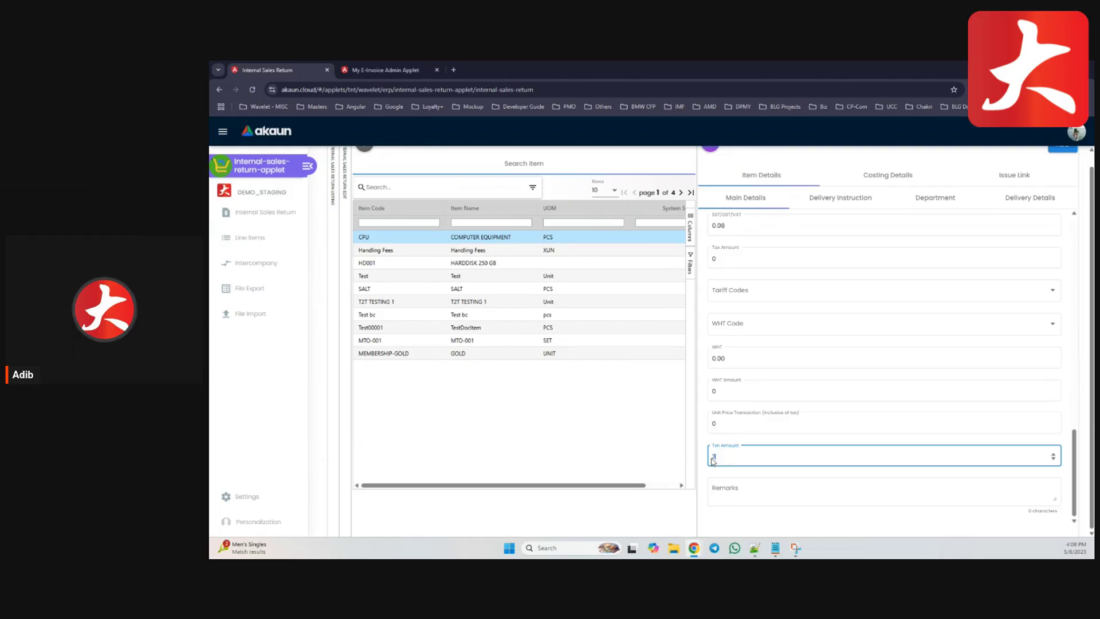
pyautogui.click(713, 474)
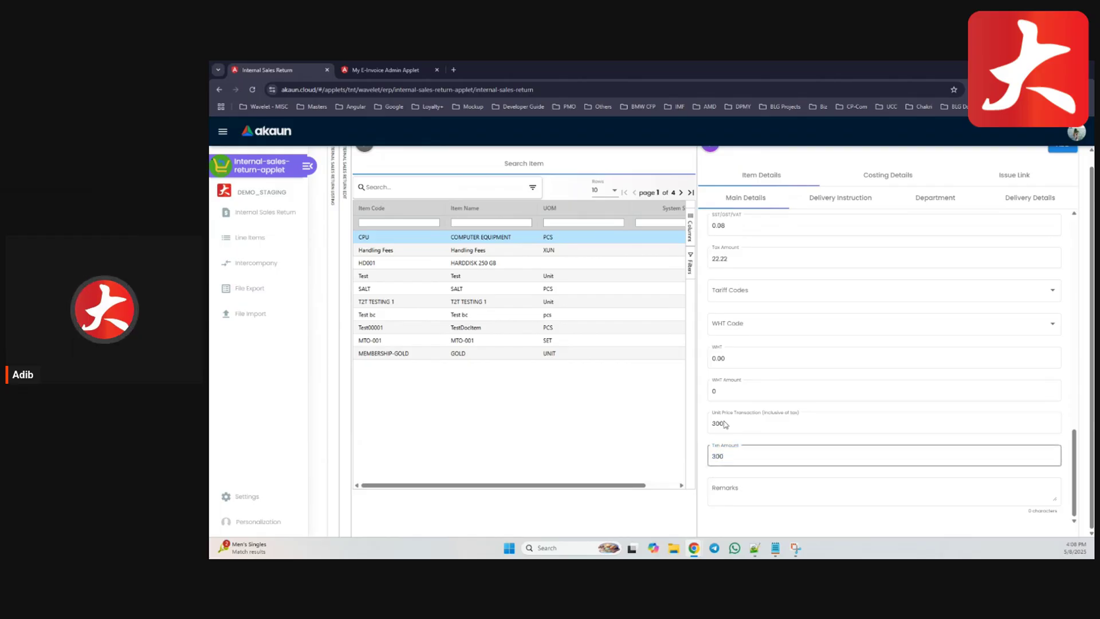
pyautogui.scroll(3, 806, 422)
pyautogui.scroll(6, 779, 430)
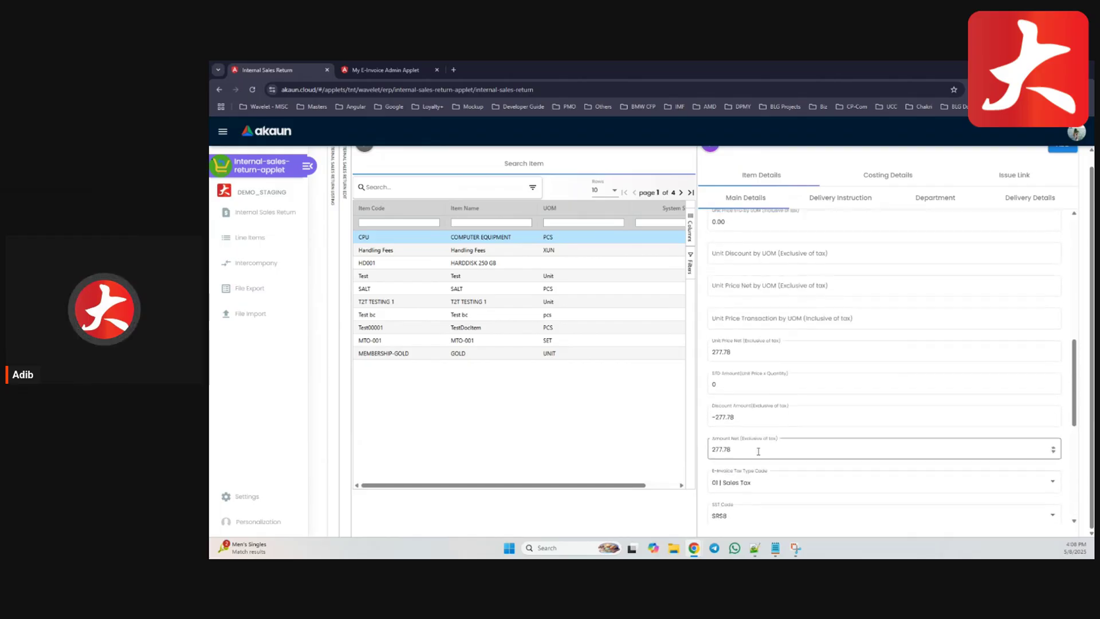
pyautogui.scroll(3, 951, 381)
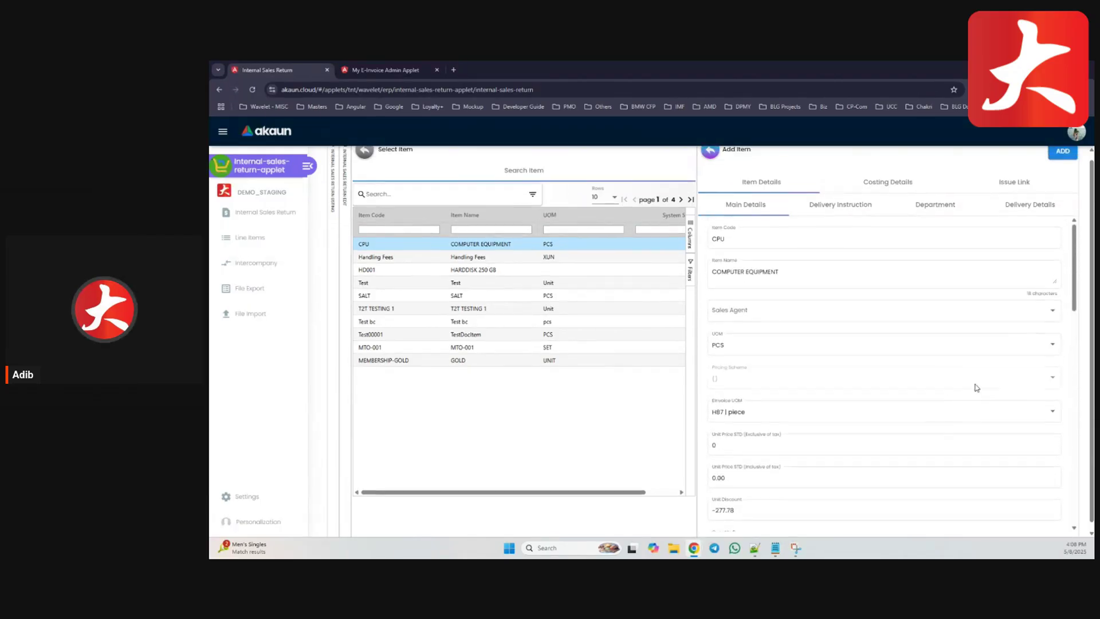
pyautogui.click(1062, 158)
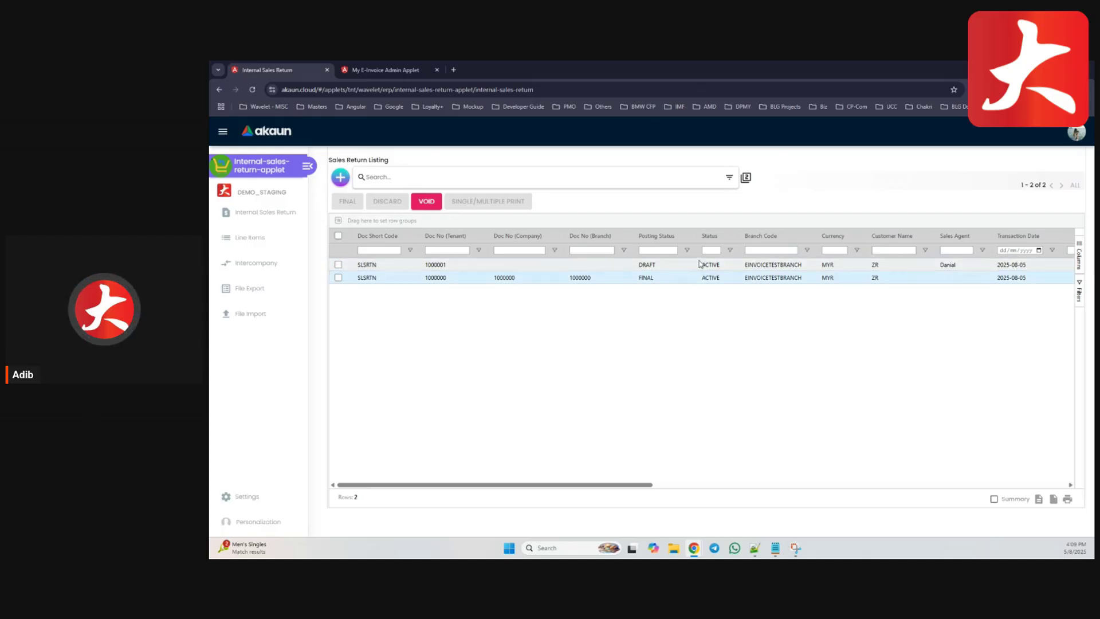
# Finalize draft sales return 1000001 and submit it from the posting queue of the My E-Invoice Admin Applet
pyautogui.click(338, 265)
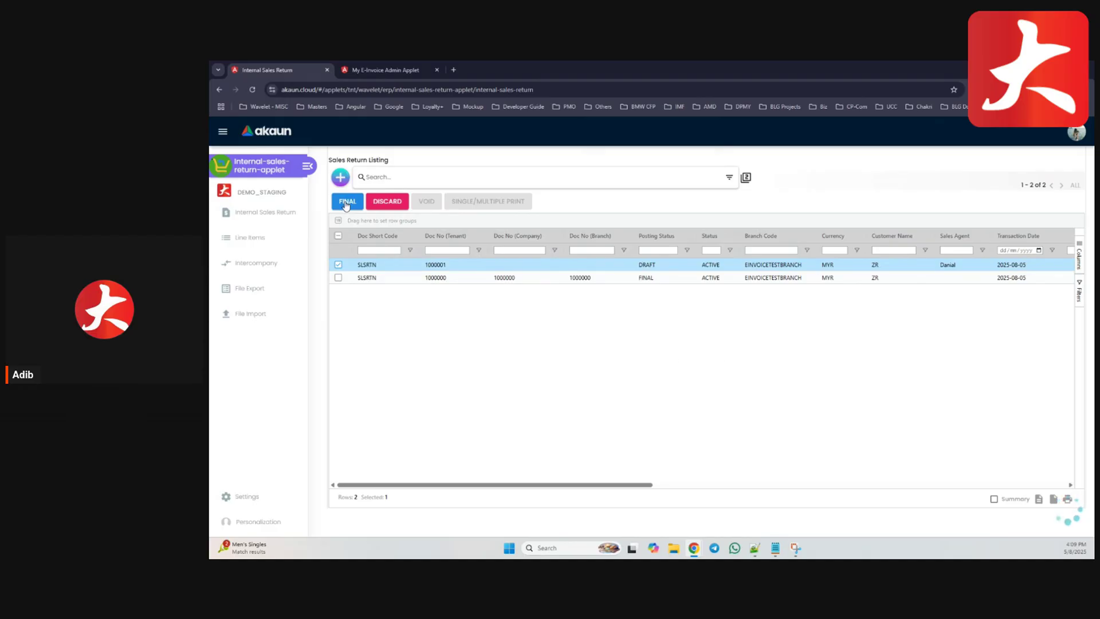
pyautogui.click(346, 202)
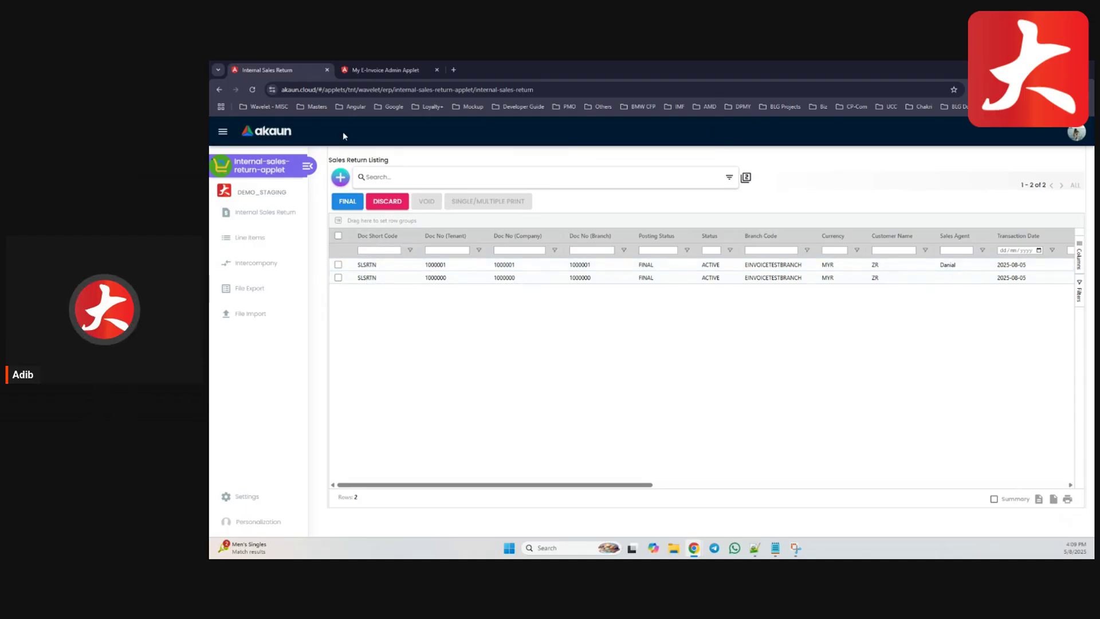
pyautogui.click(387, 70)
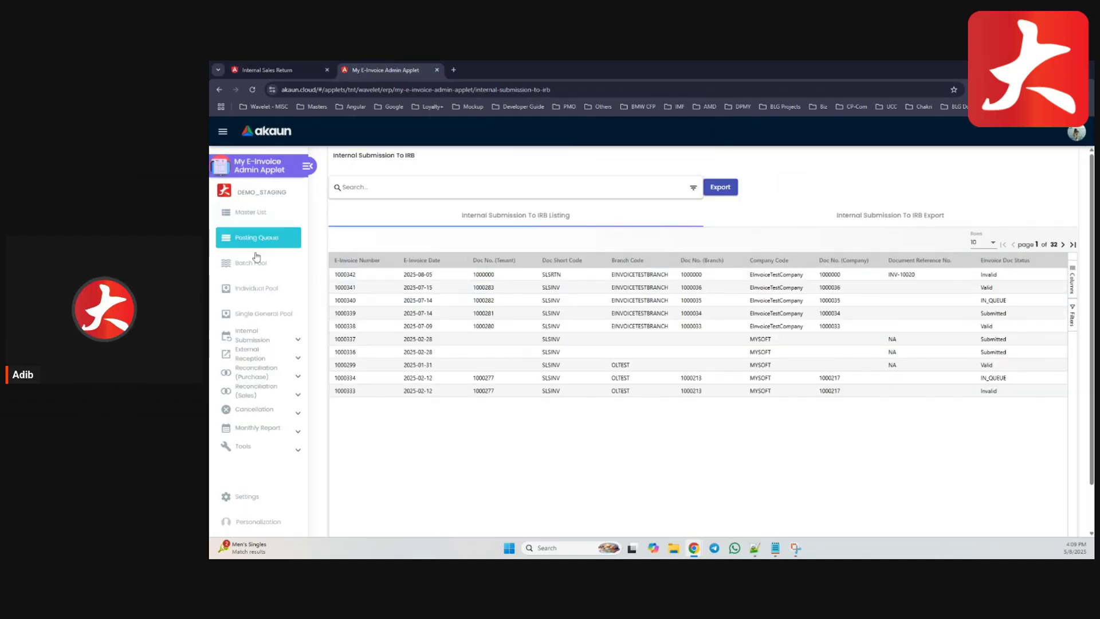
pyautogui.click(251, 241)
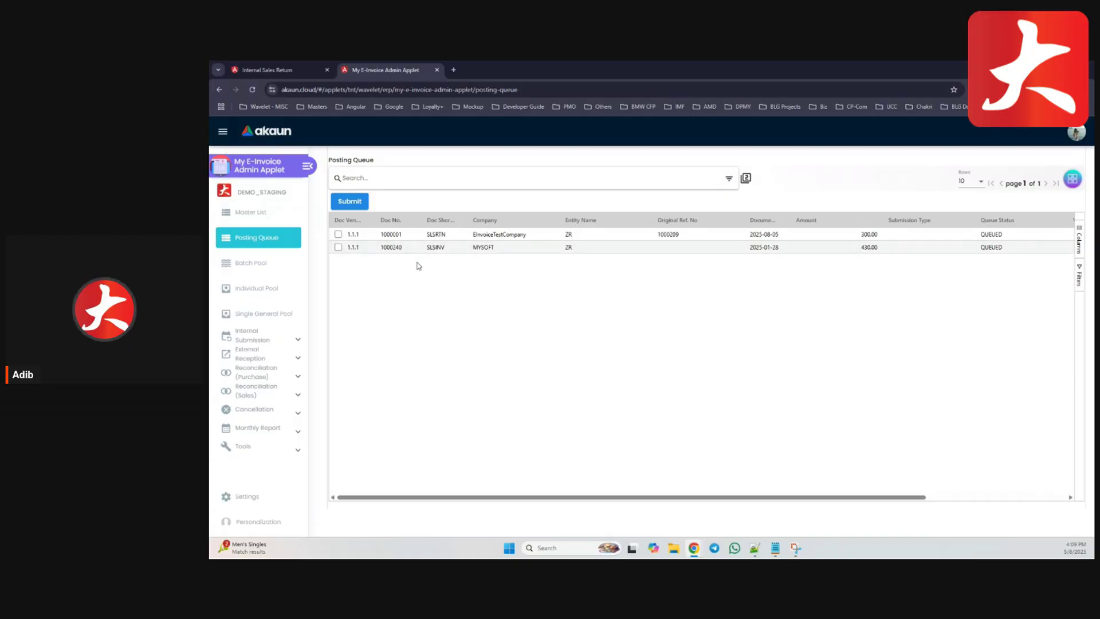
pyautogui.click(353, 234)
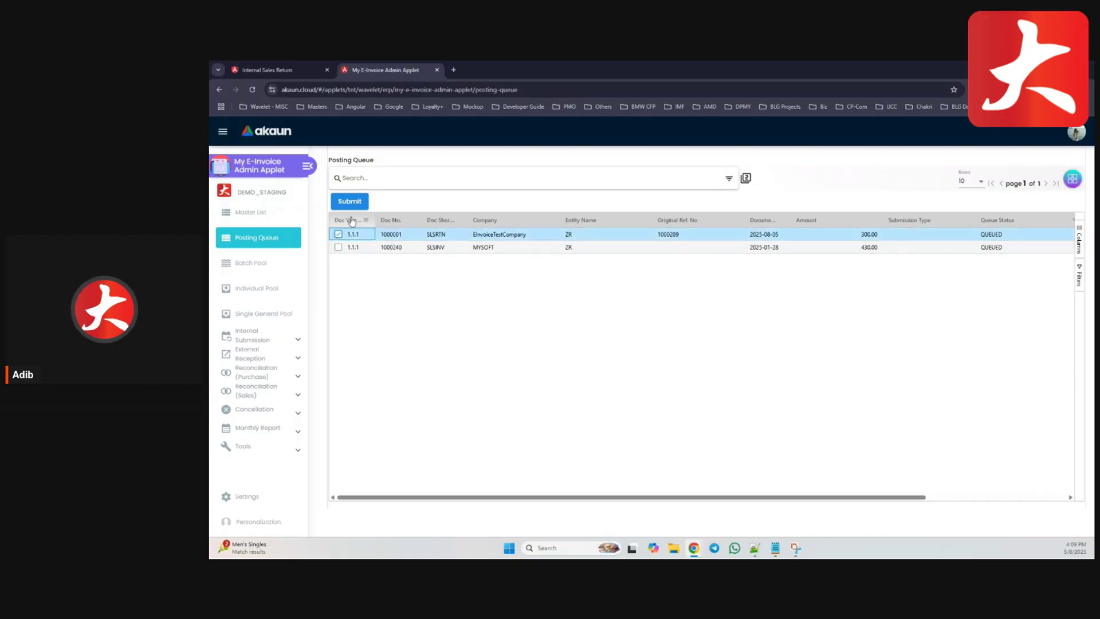
pyautogui.click(344, 202)
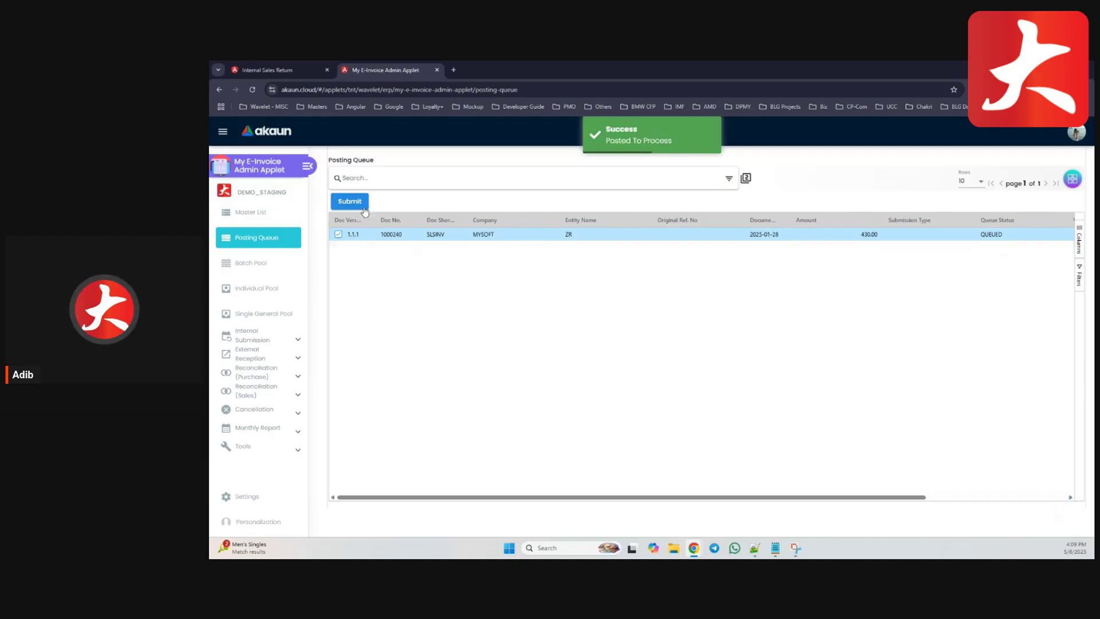
# Submit the return's e-invoice 1000343 from the individual submission queue and select it in the validation queue
pyautogui.click(297, 343)
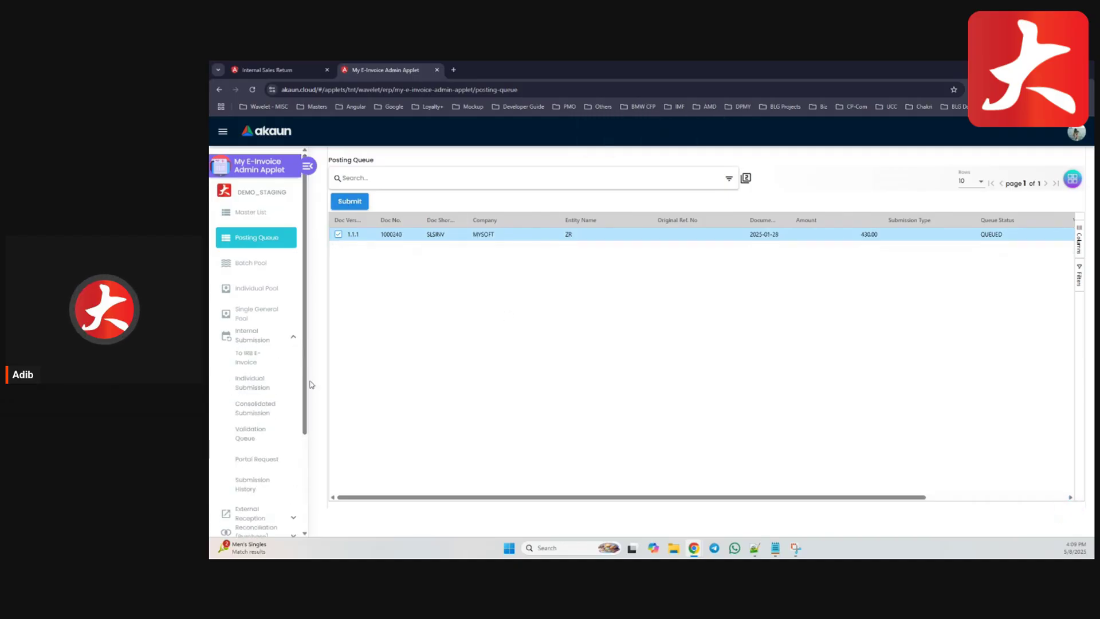
pyautogui.click(272, 392)
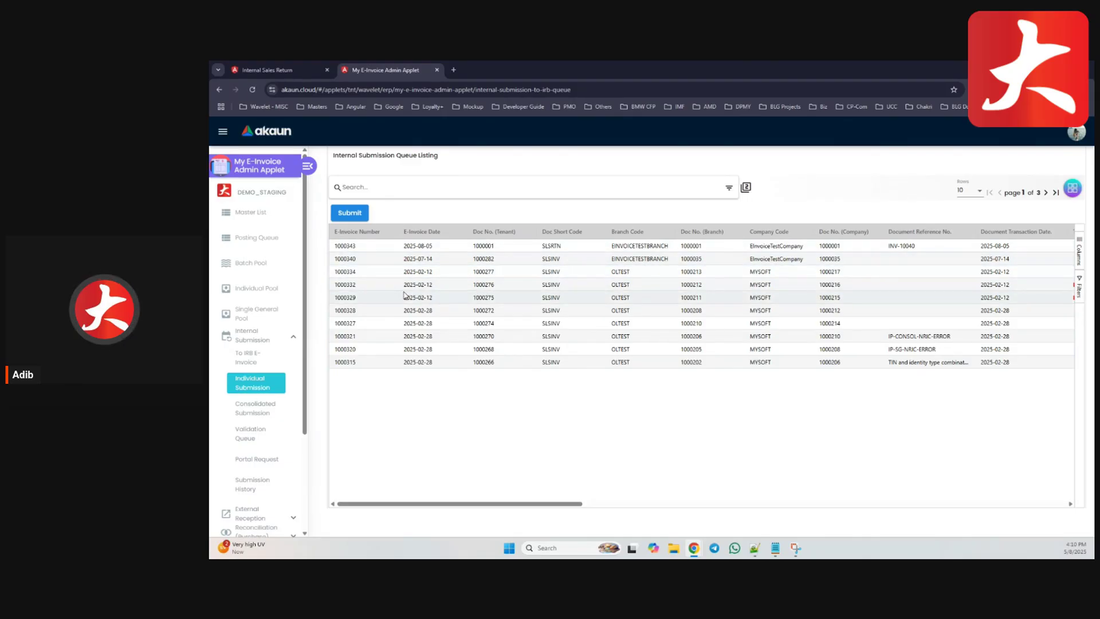
pyautogui.click(366, 247)
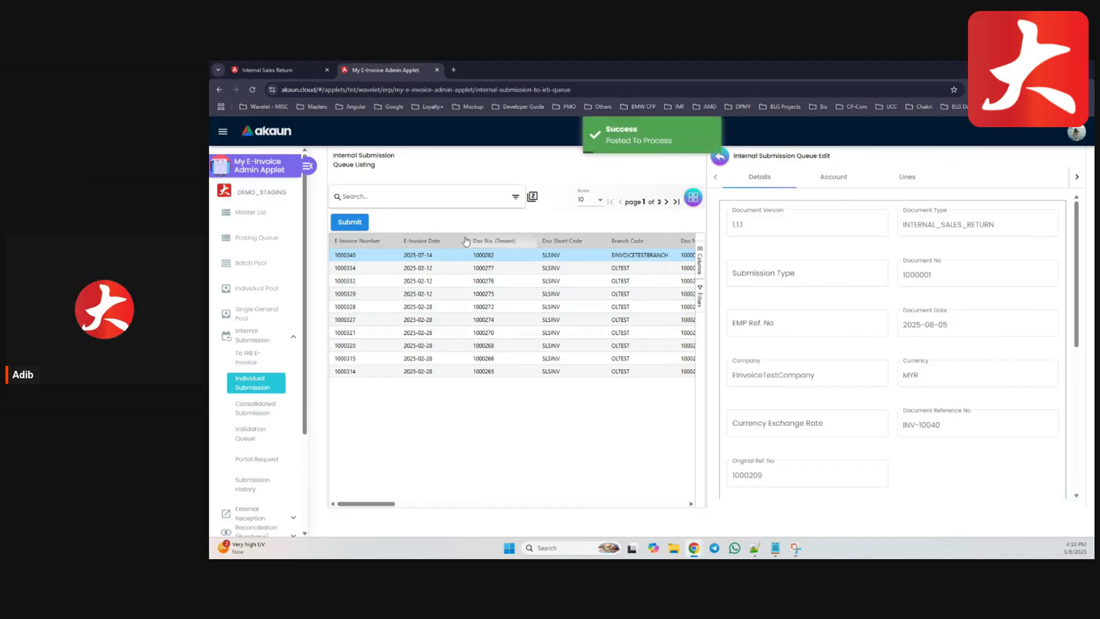
pyautogui.click(721, 156)
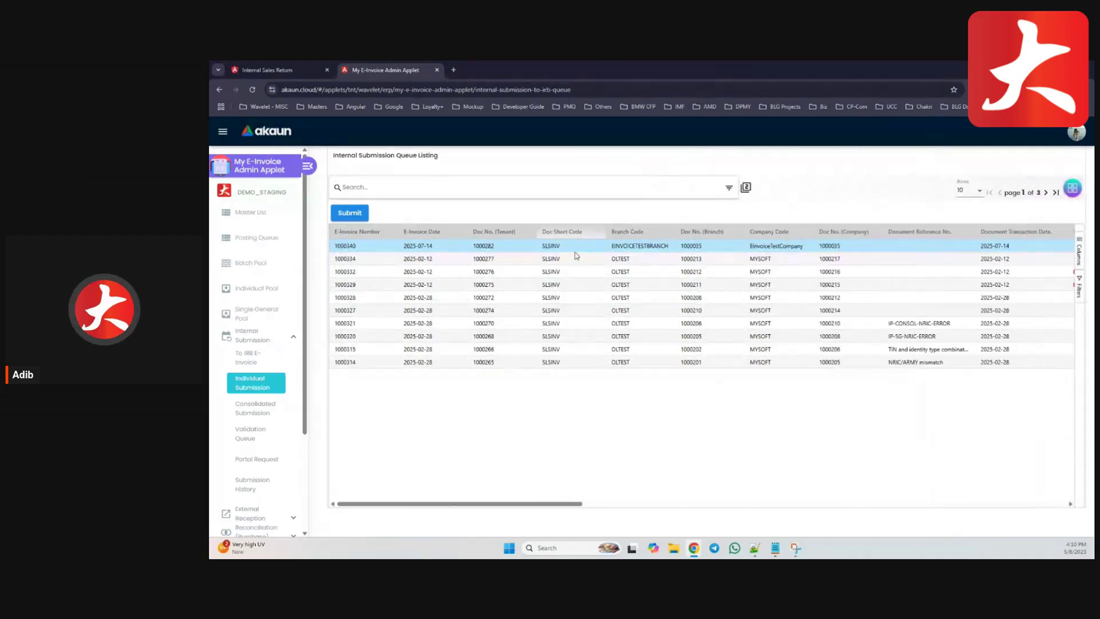
pyautogui.click(266, 434)
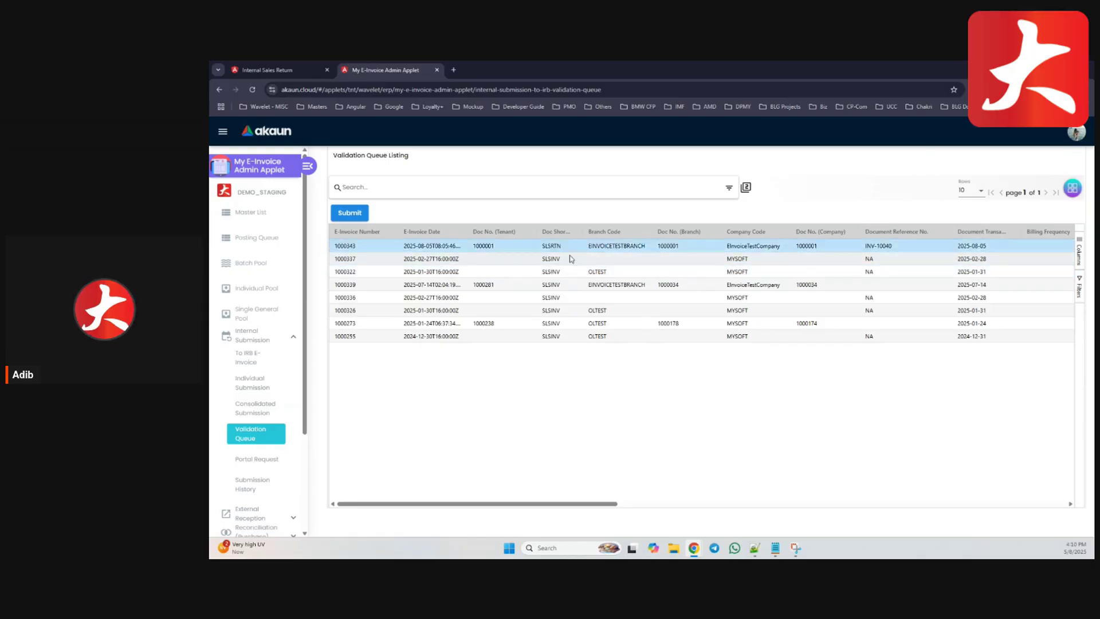
pyautogui.click(380, 249)
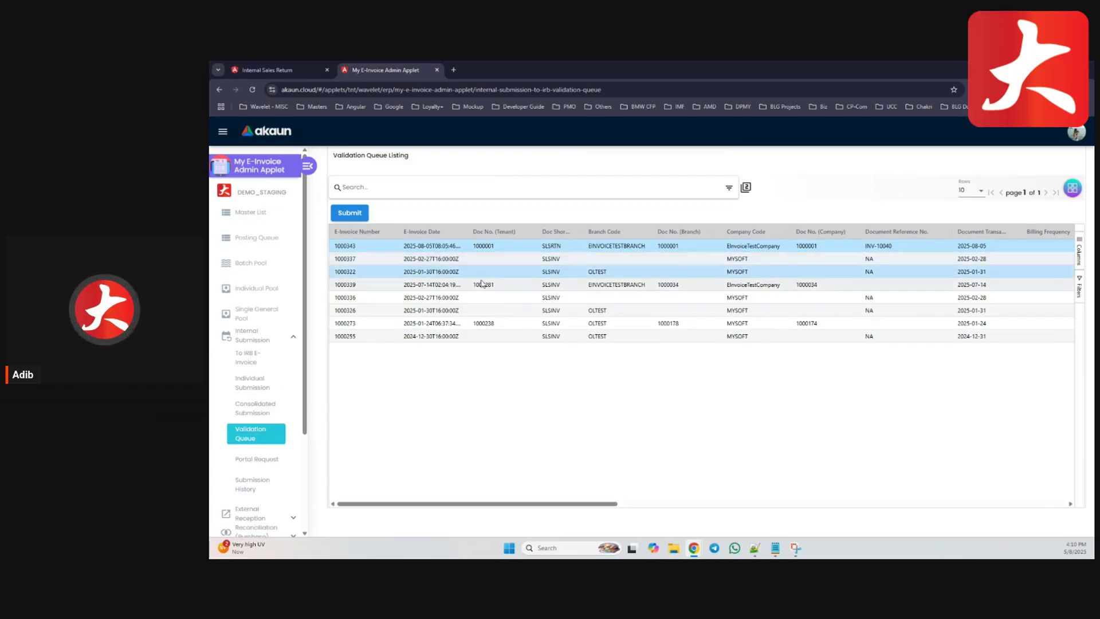
# Check the document statuses in the To IRB E-Invoice listing and view the validation QR code and URL of e-invoice 1000338
pyautogui.click(276, 357)
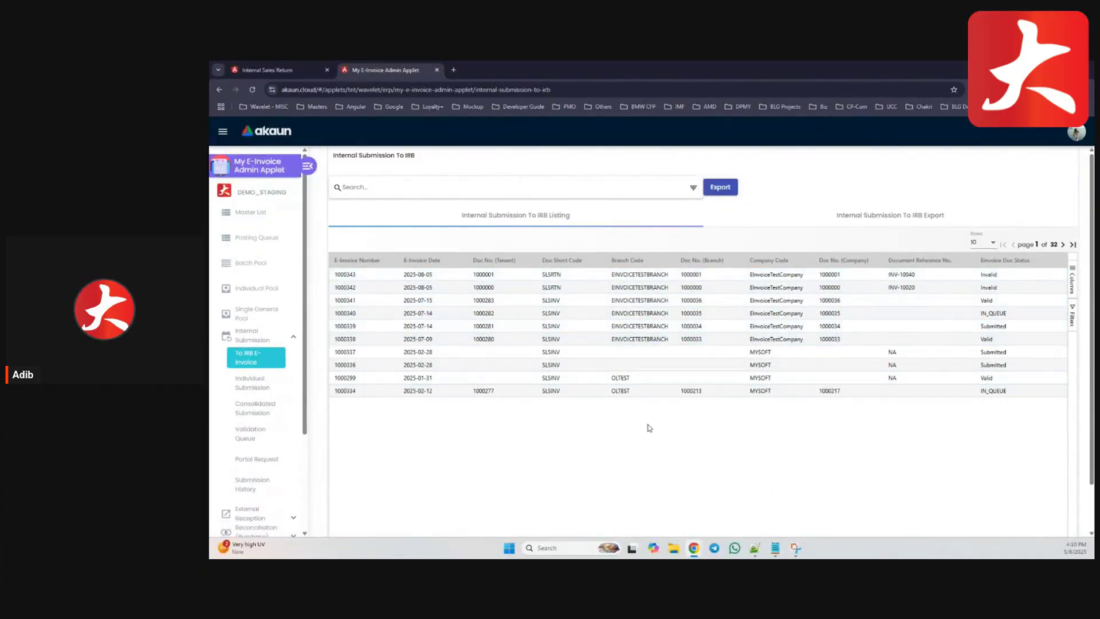
pyautogui.scroll(-1, 646, 428)
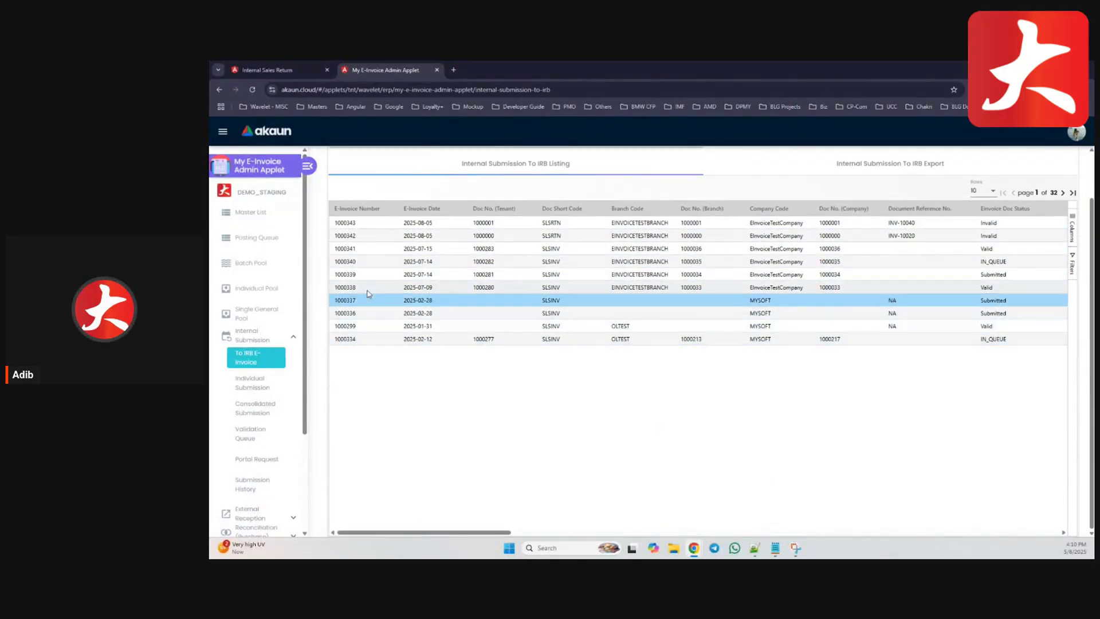
pyautogui.click(831, 287)
pyautogui.scroll(2, 911, 267)
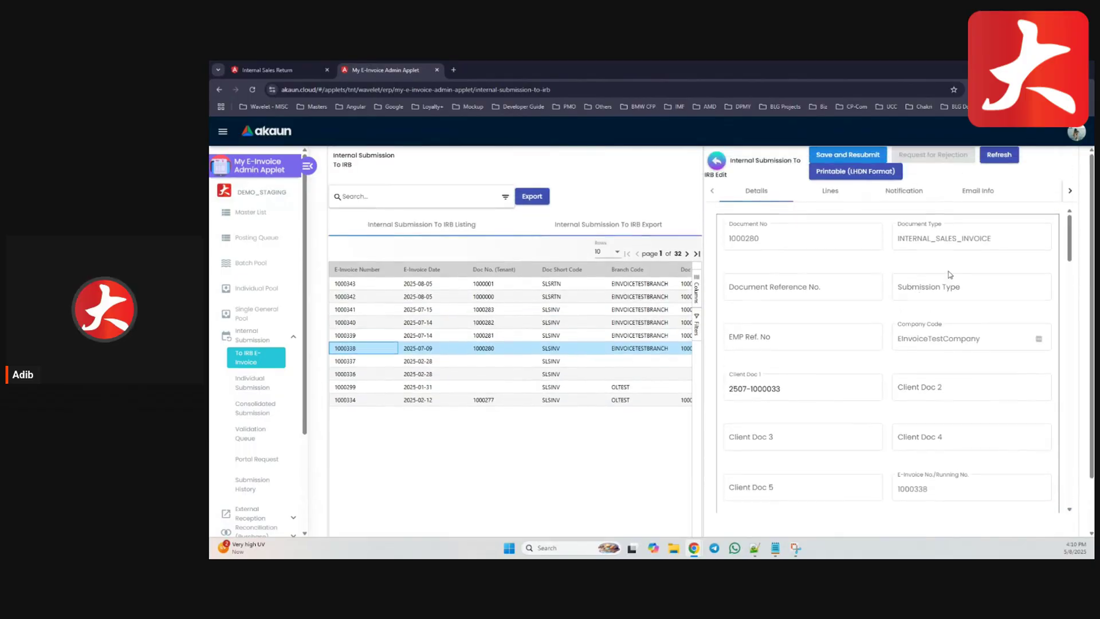
pyautogui.scroll(-10, 939, 274)
pyautogui.scroll(-10, 967, 290)
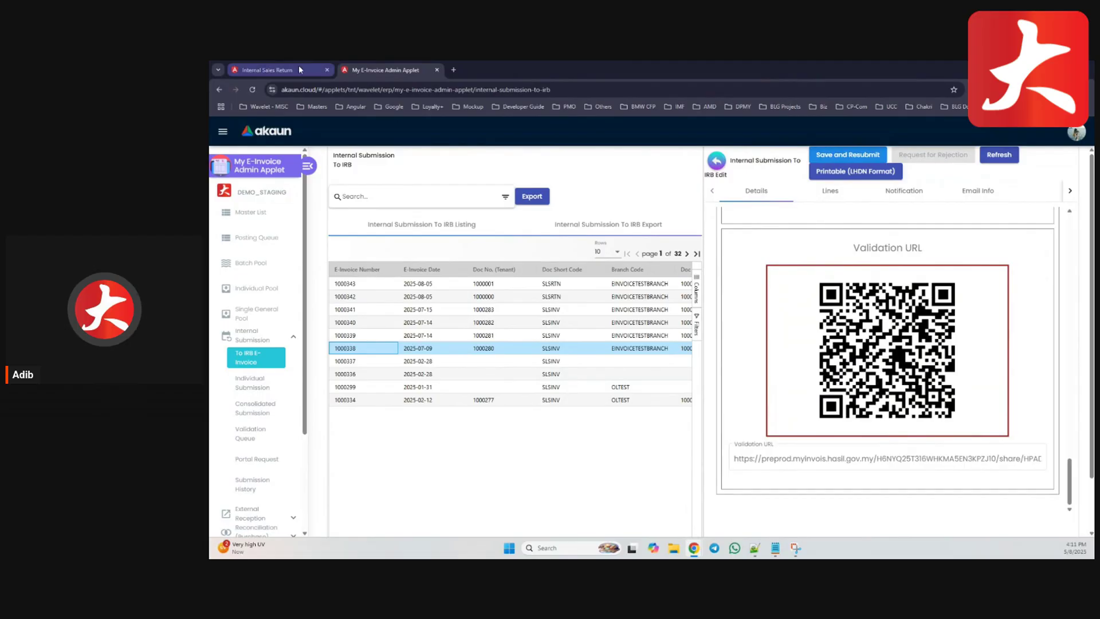
# Switch to the Internal Sales Return applet, view the original e-invoice reference selection in a new return, and go back to the listing
pyautogui.click(276, 70)
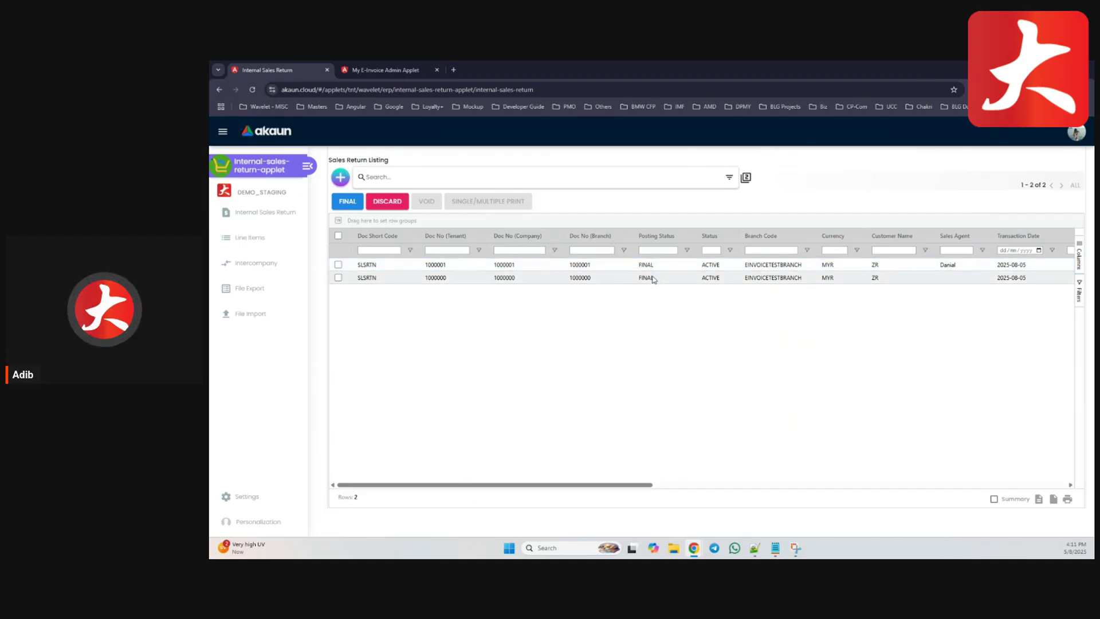
pyautogui.click(341, 177)
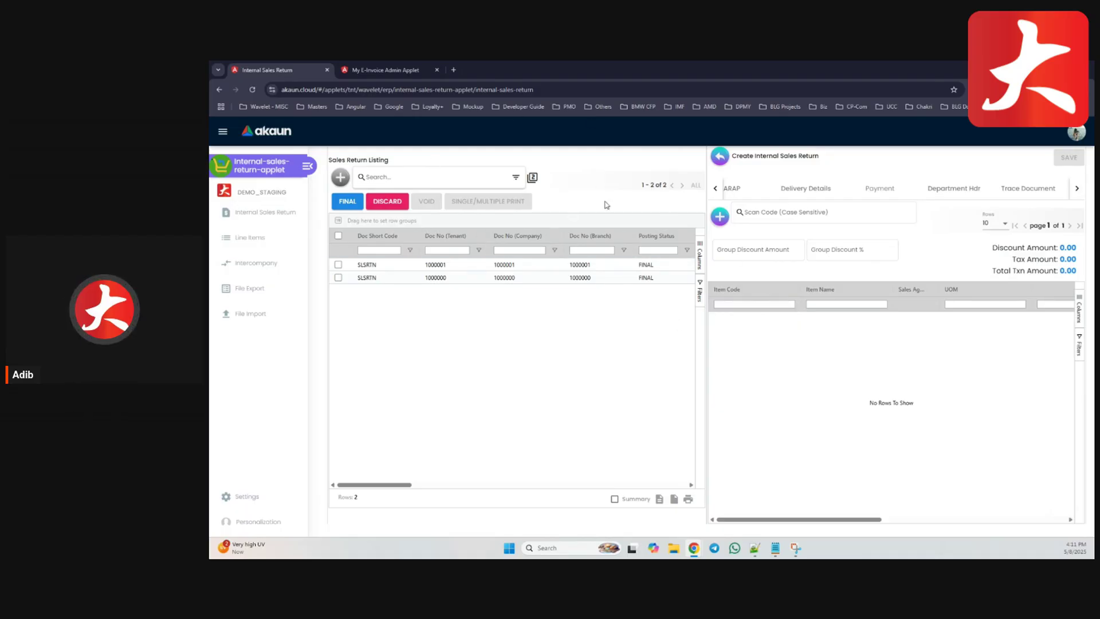
pyautogui.click(714, 188)
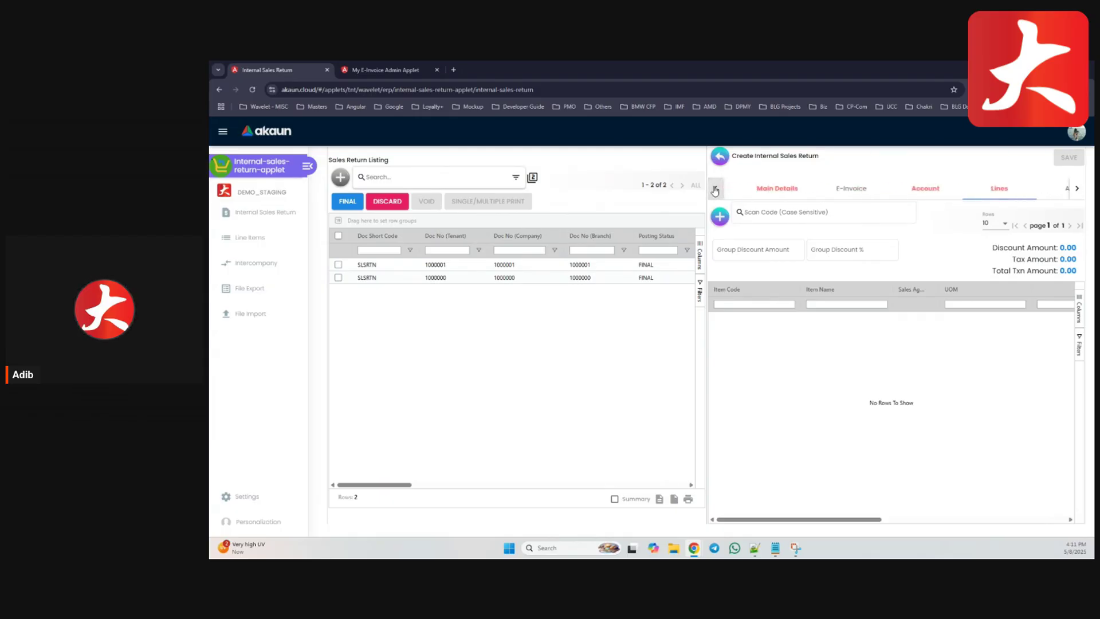
pyautogui.click(713, 188)
pyautogui.click(853, 188)
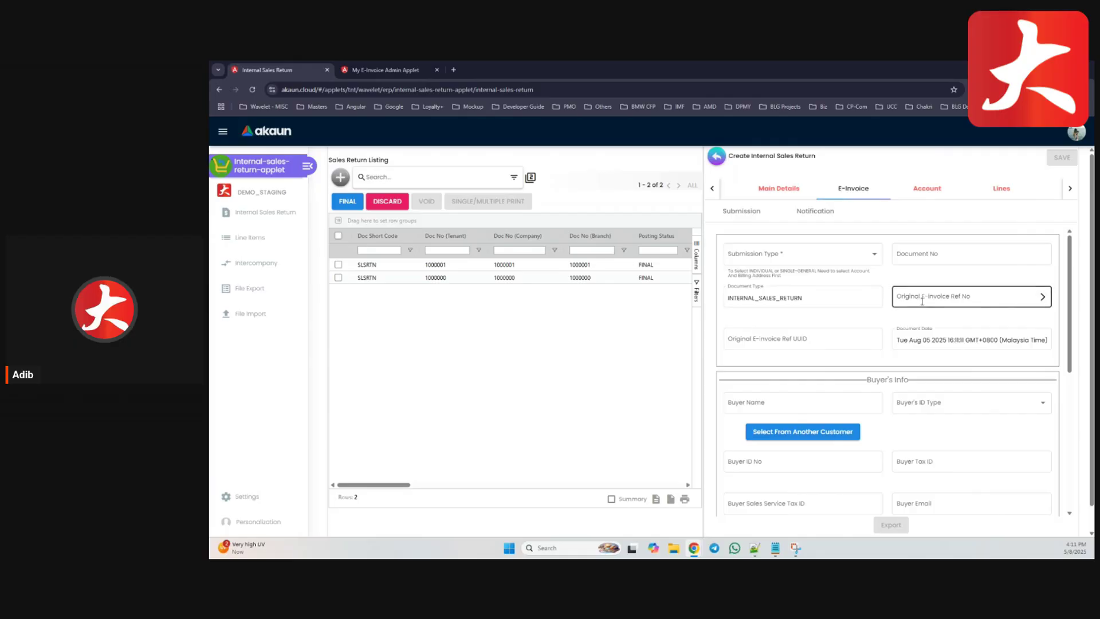
pyautogui.click(1042, 298)
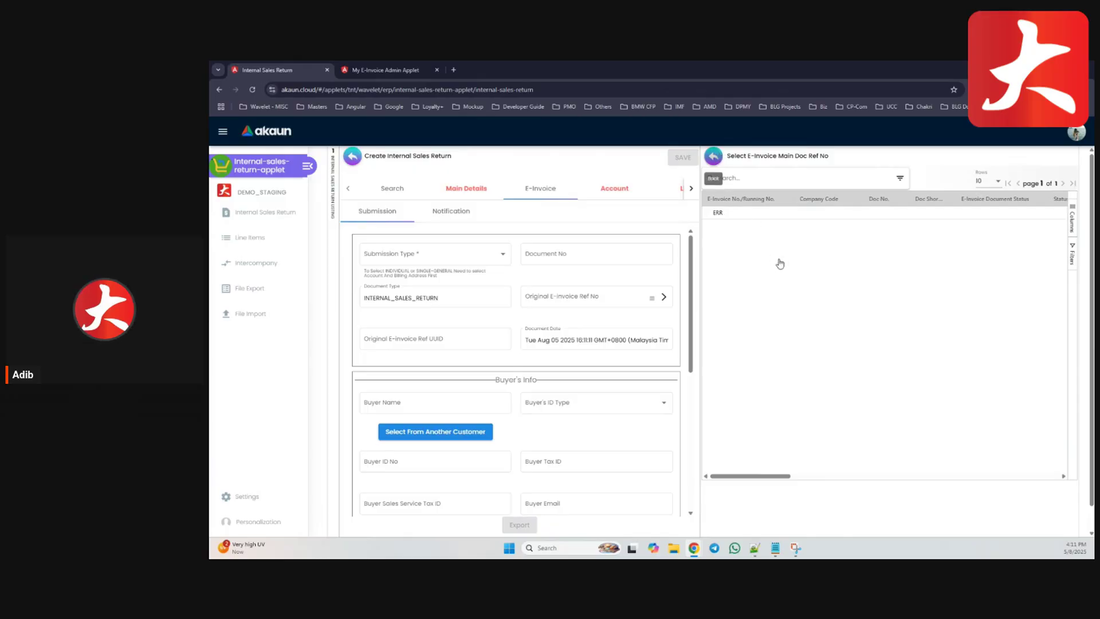
pyautogui.click(713, 156)
pyautogui.click(712, 153)
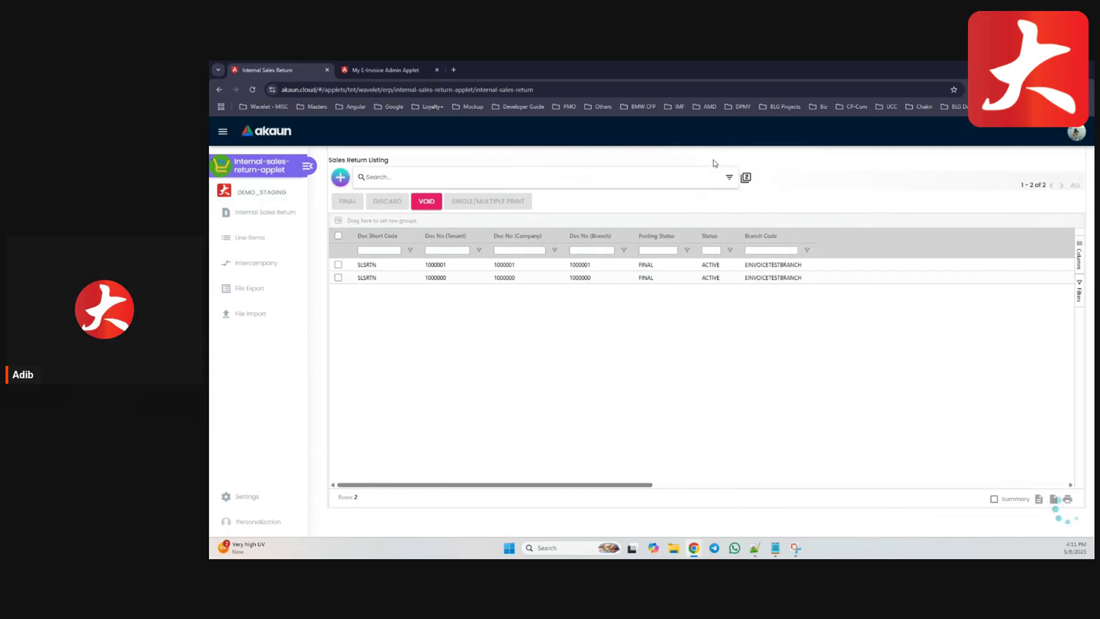